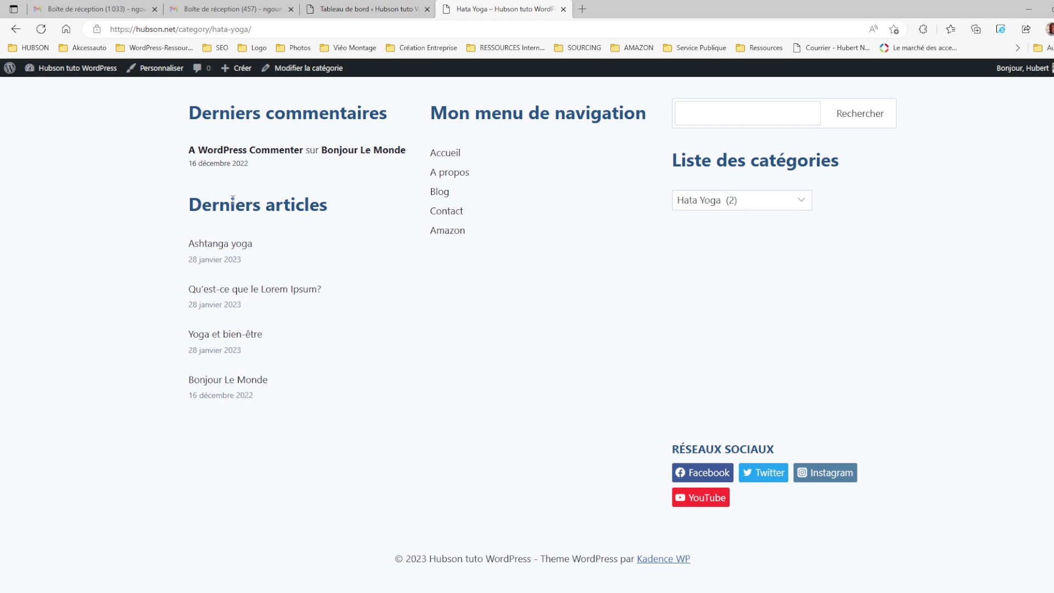
- Open the Ashtanga yoga article from the latest articles list and examine the page down to its footer
left_click(215, 247)
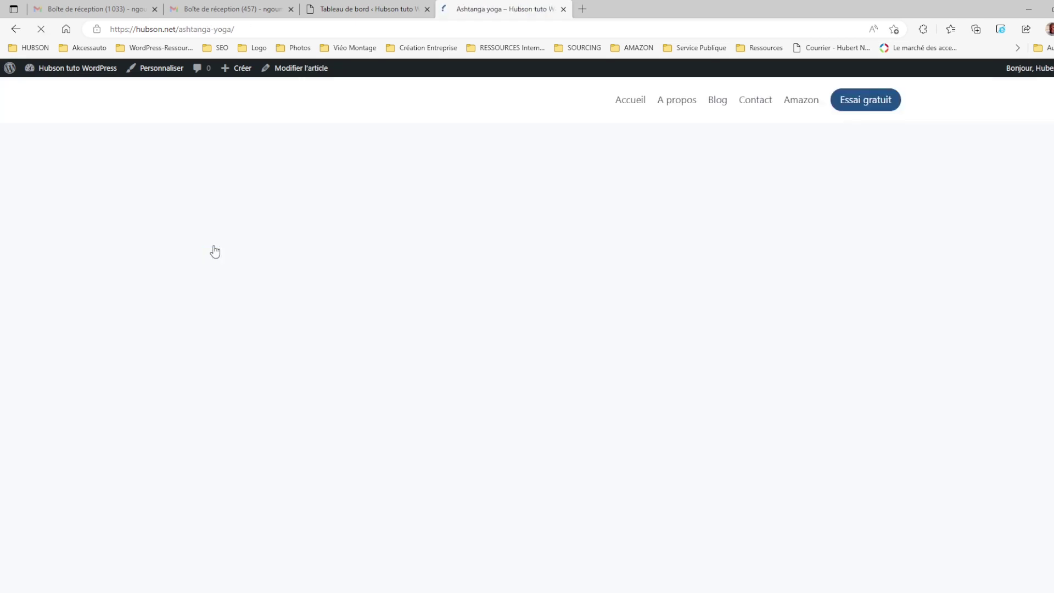
scroll(641, 318, "down", 2)
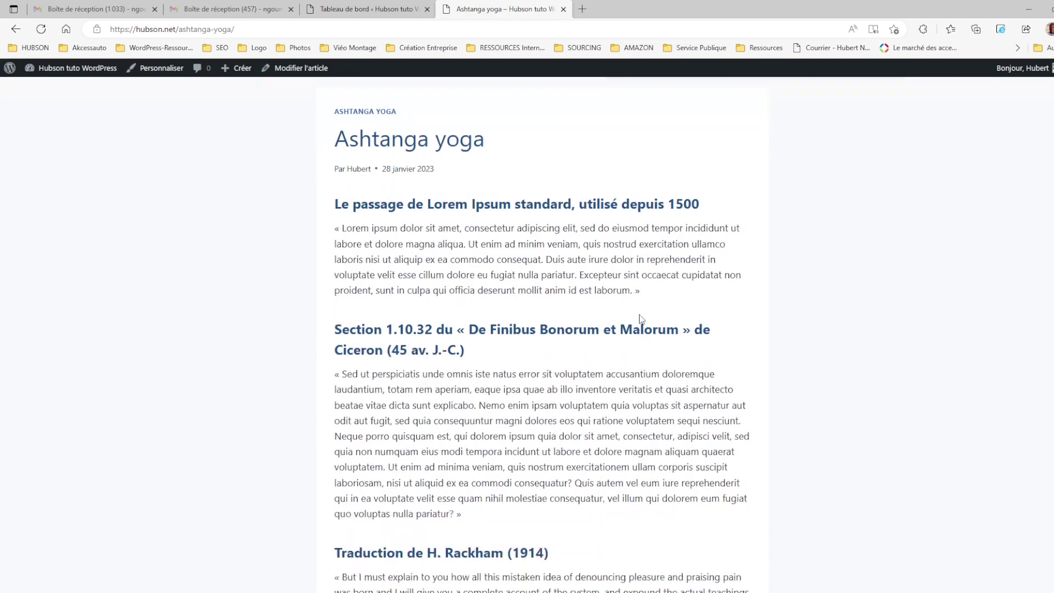
scroll(641, 318, "down", 13)
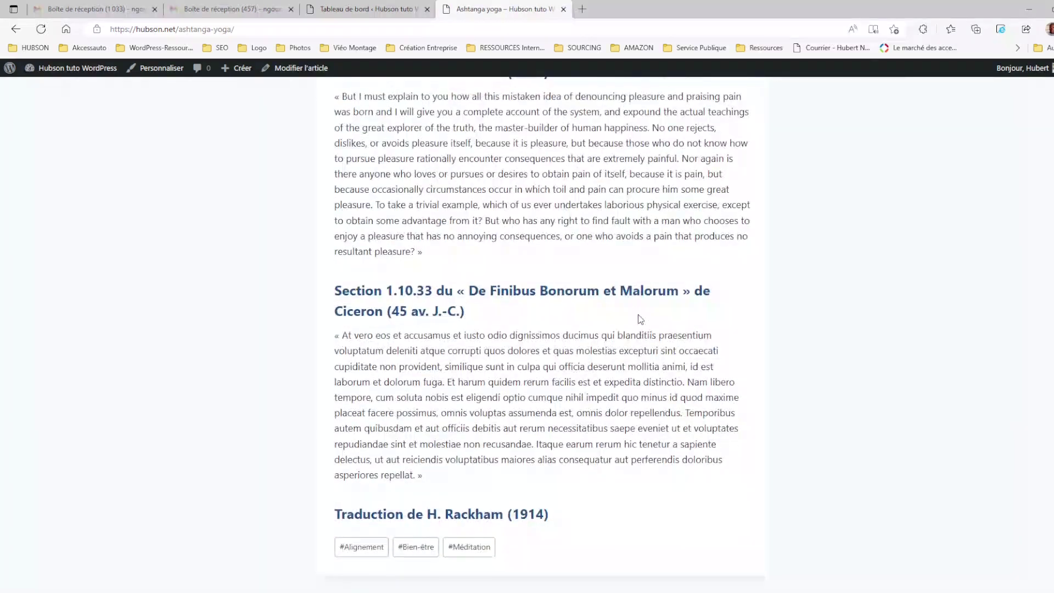
scroll(641, 318, "down", 10)
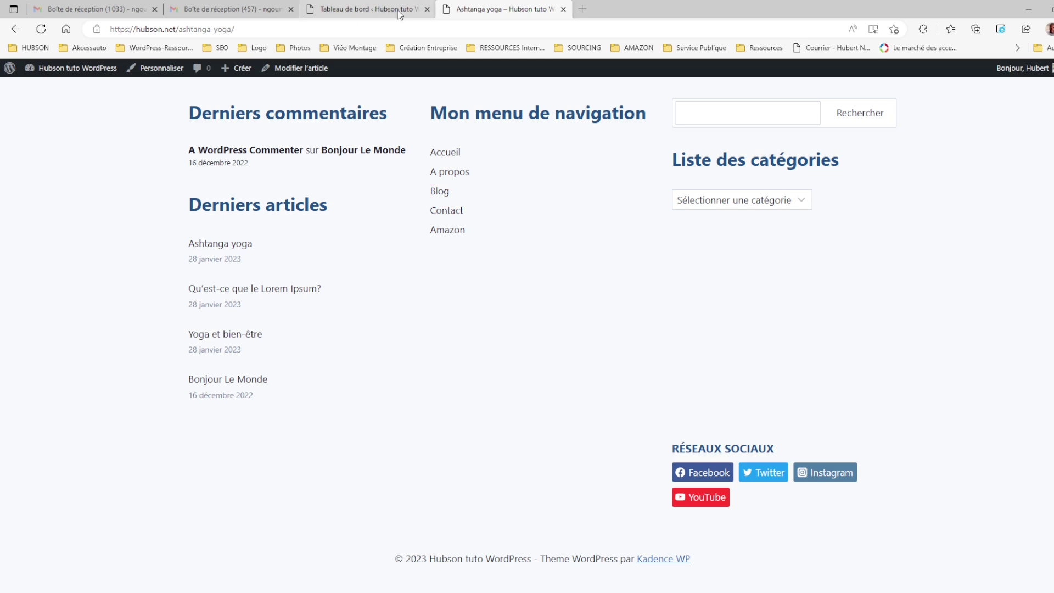
- Return to the WordPress dashboard and open the Widgets management screen
left_click(376, 15)
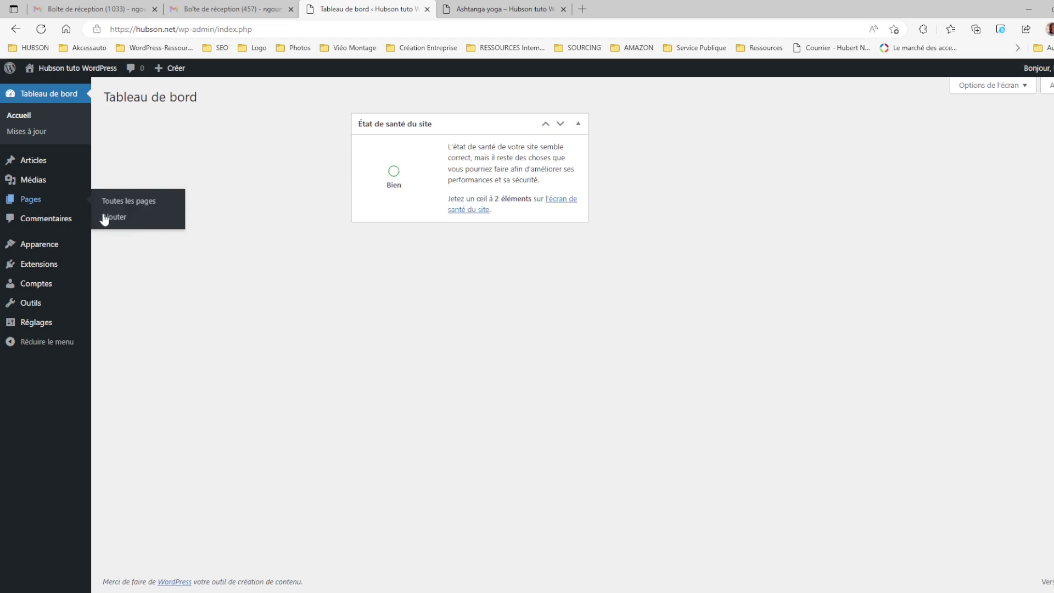
mouse_move(56, 248)
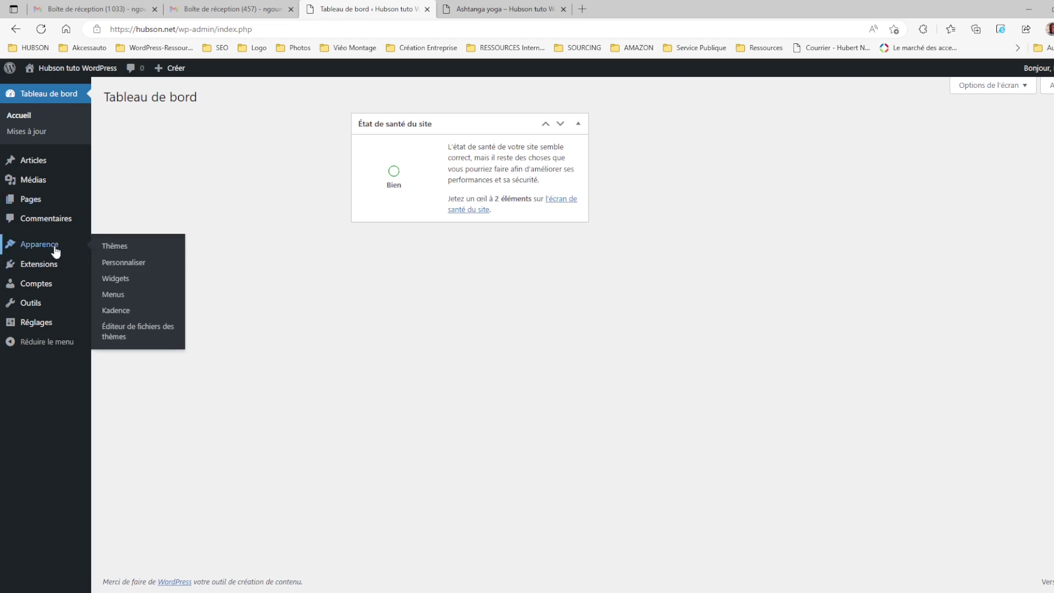
left_click(120, 279)
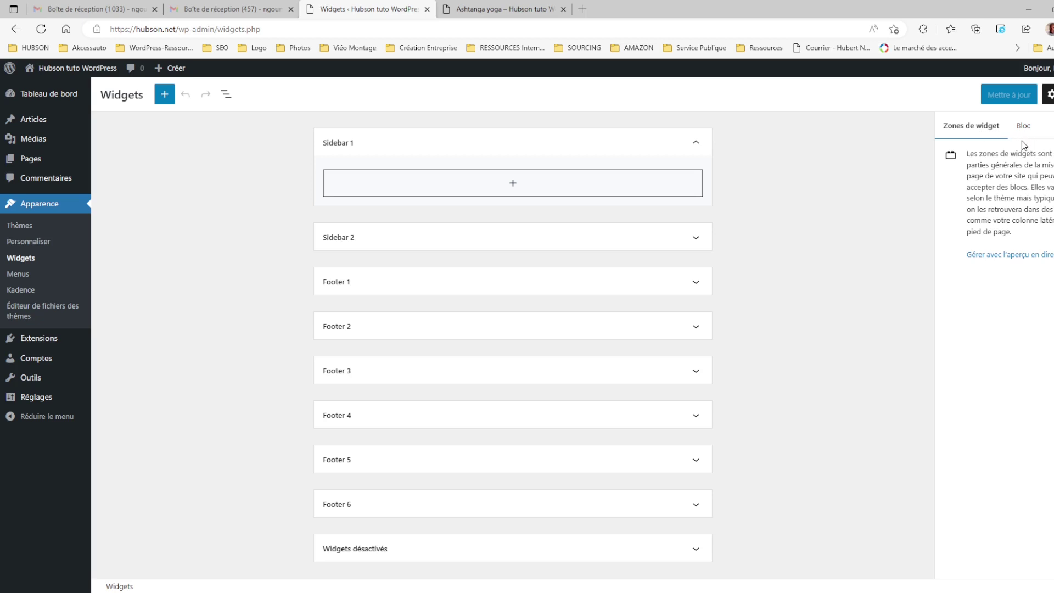
- Browse the library of available widget blocks and view the widget areas as a list, closing both afterward
left_click(164, 95)
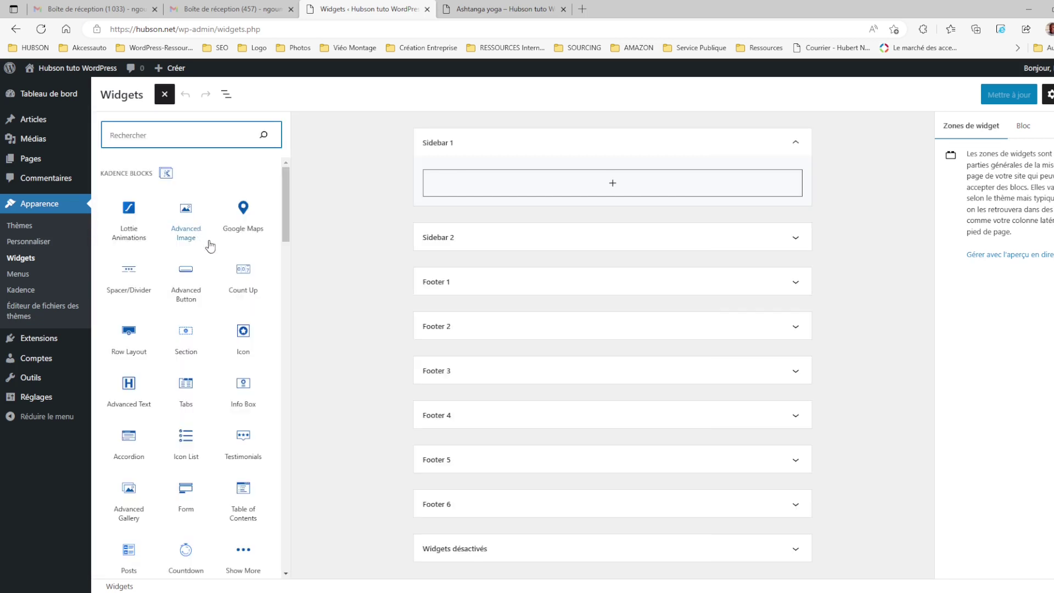
scroll(212, 250, "down", 12)
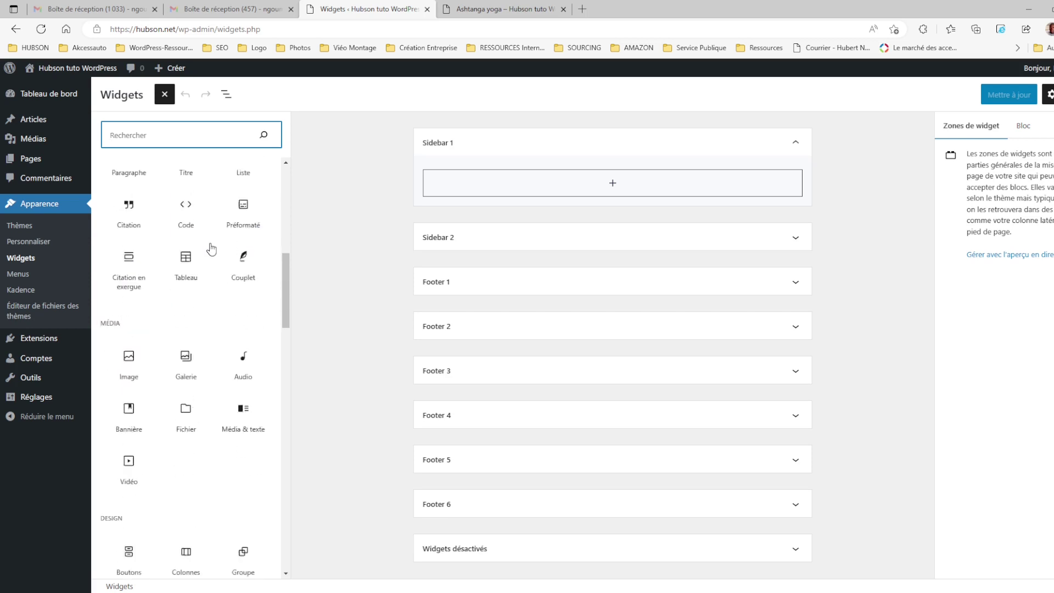
scroll(212, 249, "up", 5)
left_click(165, 94)
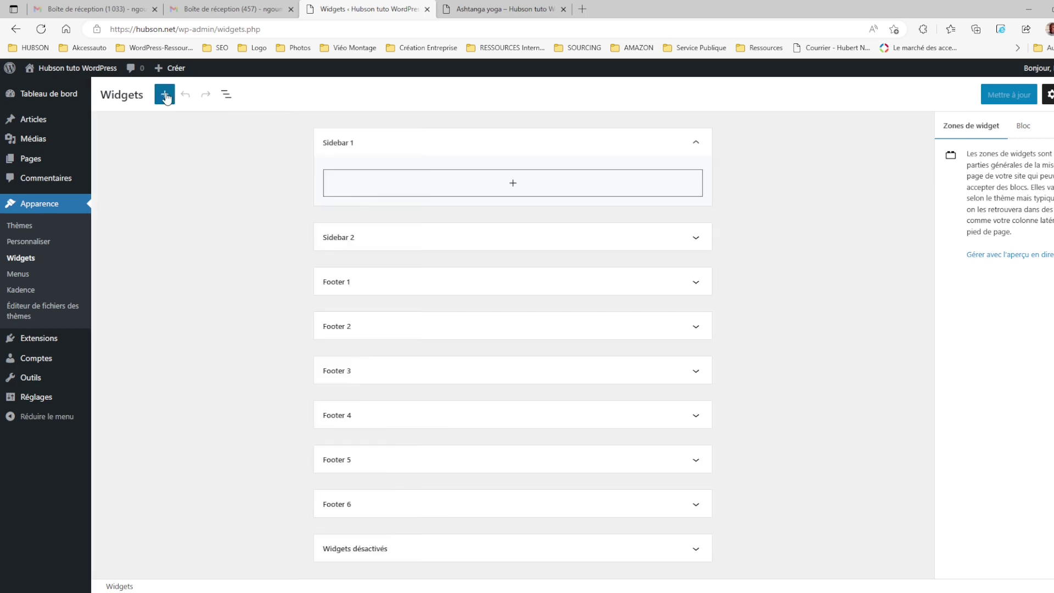
left_click(227, 95)
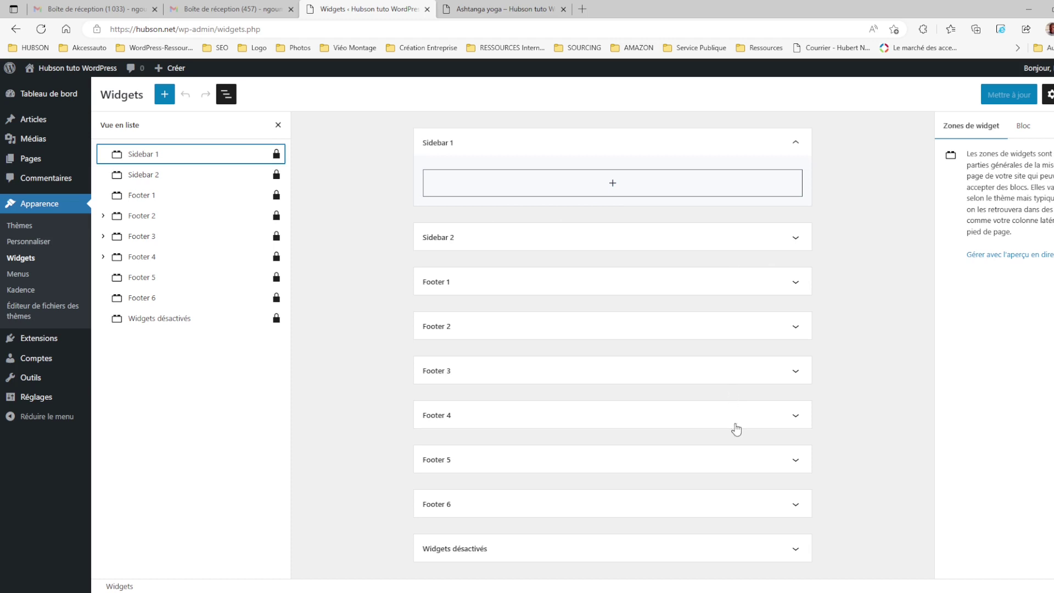
left_click(278, 125)
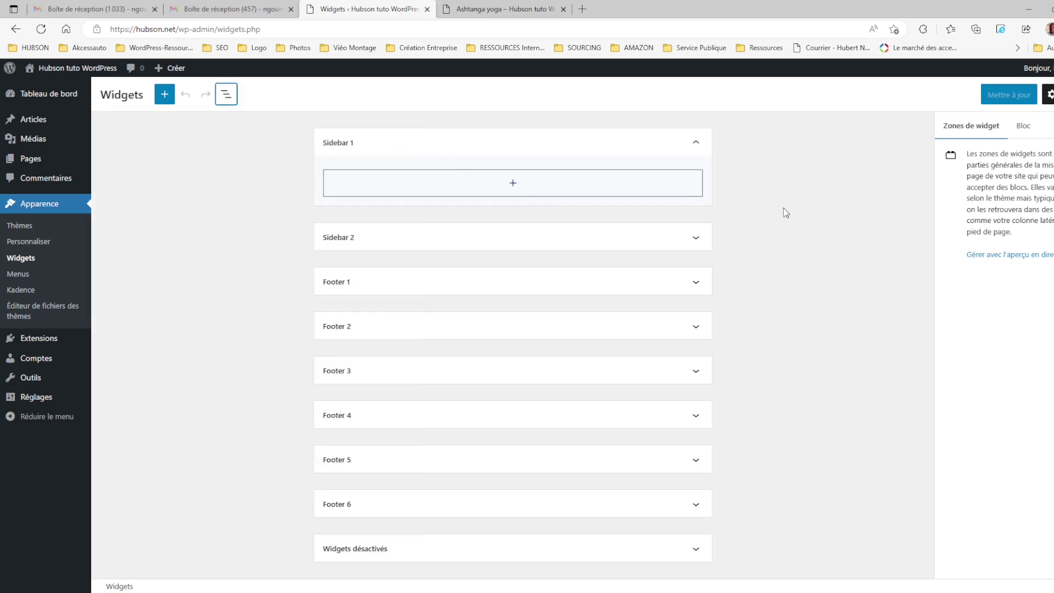
- Collapse the Sidebar 1 area and check the footer of the published Ashtanga yoga article against the widget areas
left_click(696, 144)
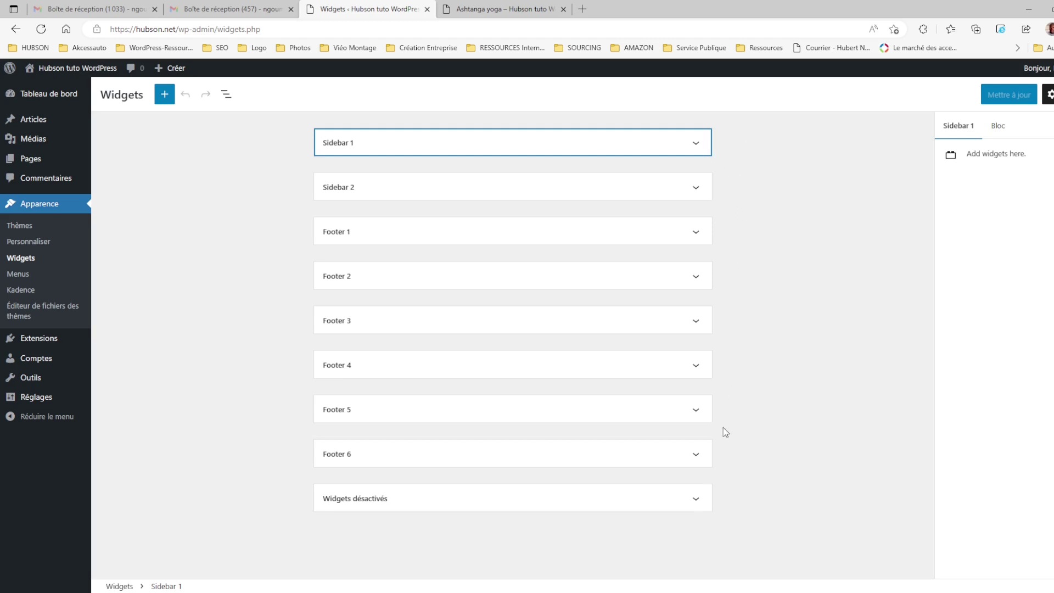
left_click(492, 16)
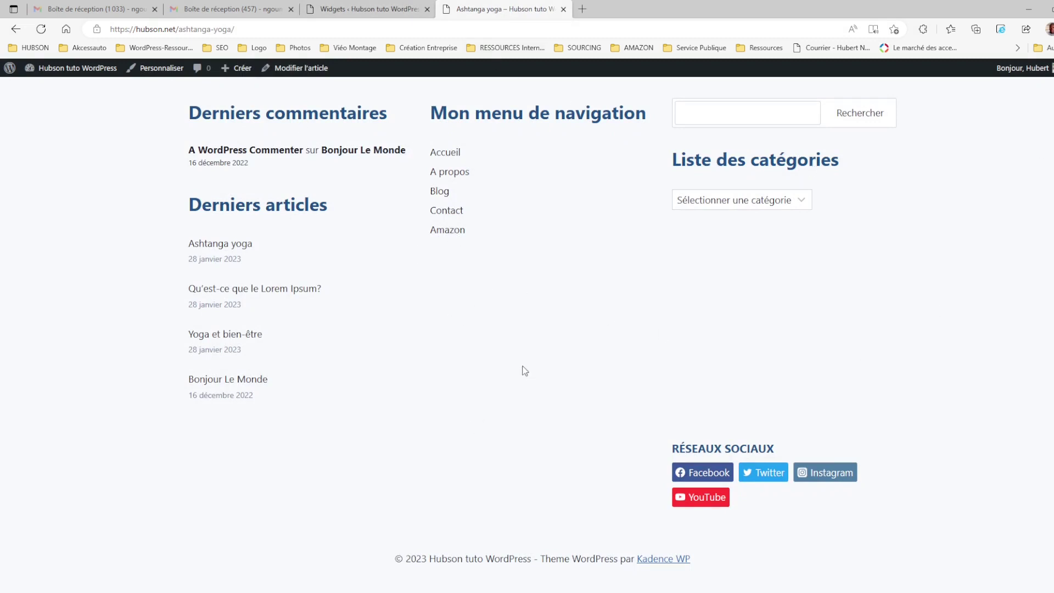
key("ctrl+shift+Tab")
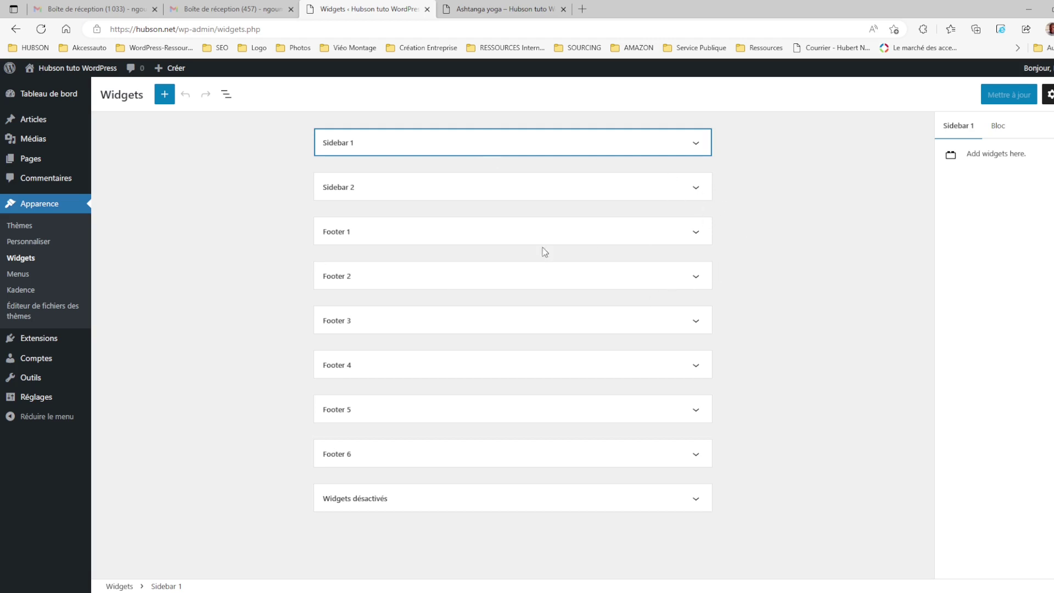
- Expand the Footer 1, Footer 2 and Footer 3 areas and examine the widgets they contain
left_click(696, 235)
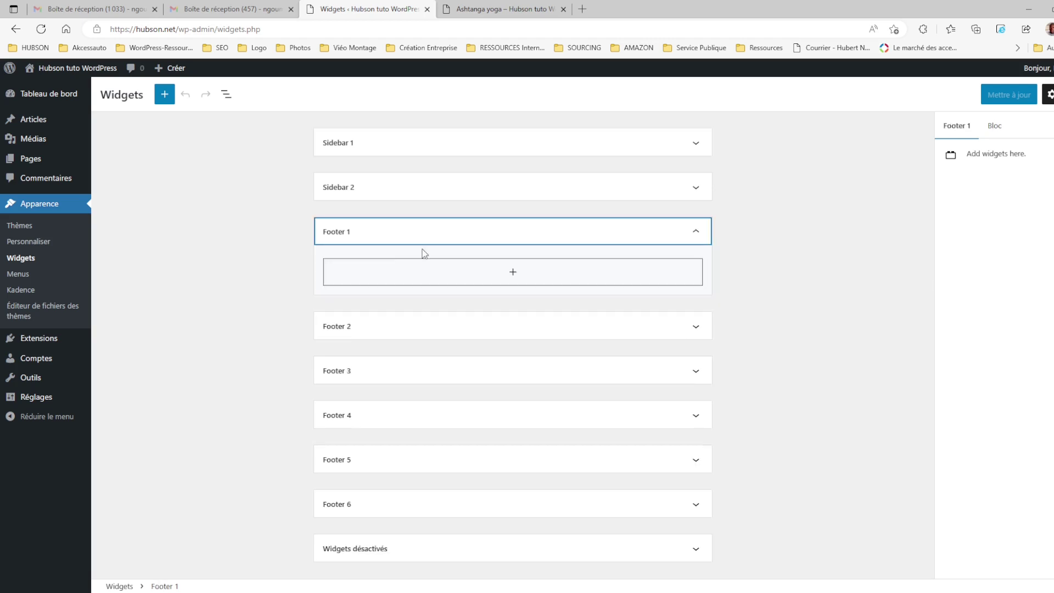
left_click(696, 331)
scroll(737, 347, "down", 1)
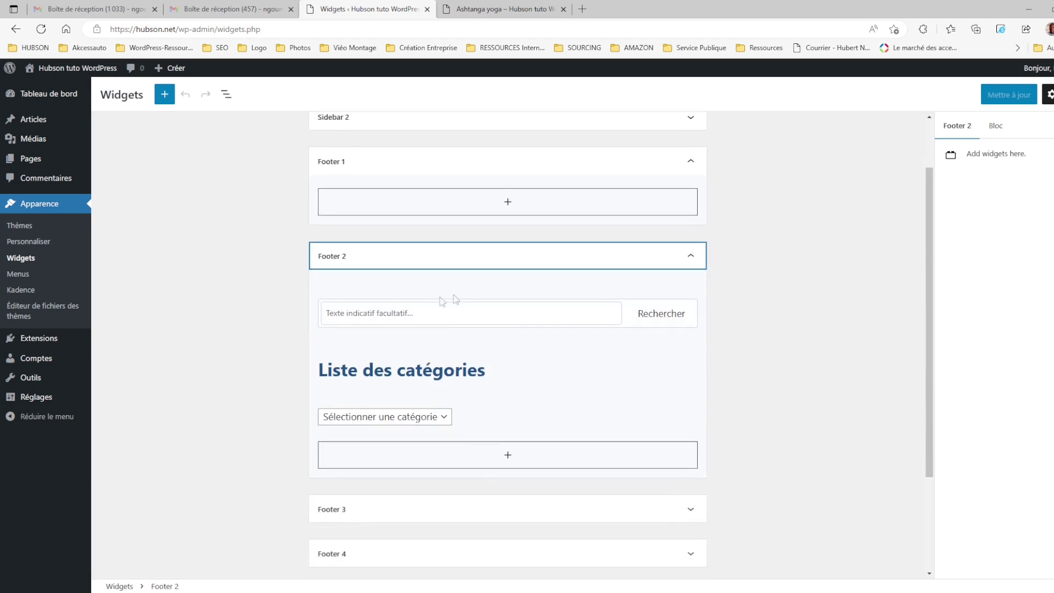
mouse_move(524, 402)
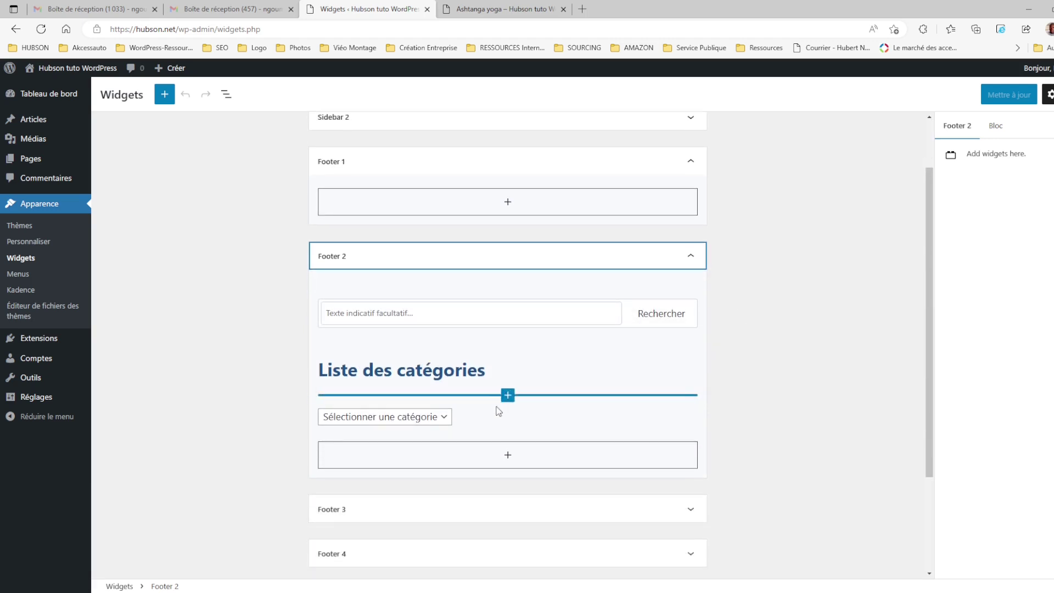
scroll(512, 431, "down", 2)
left_click(693, 371)
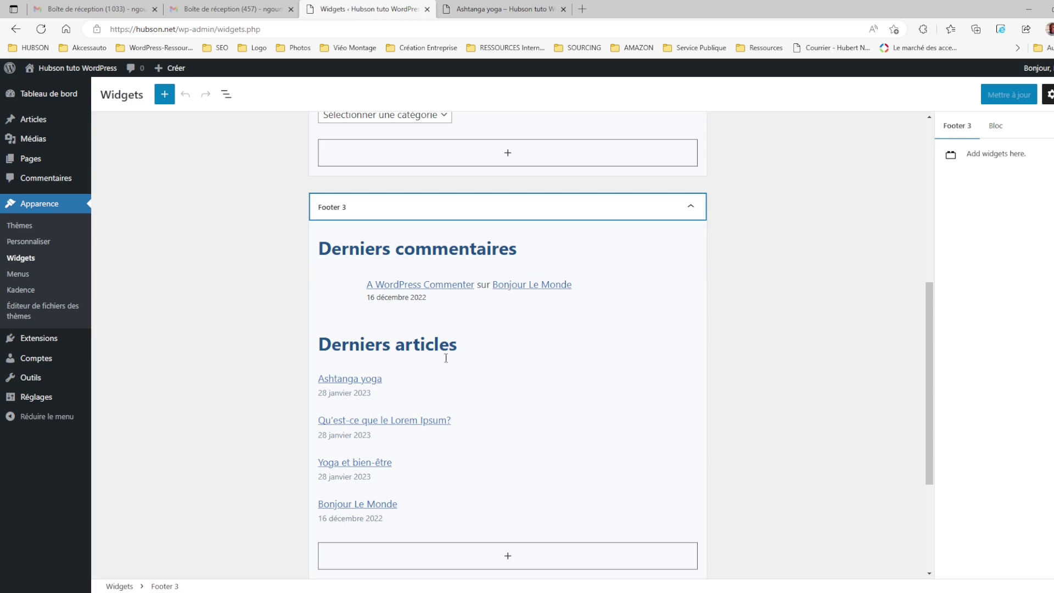
scroll(467, 389, "down", 3)
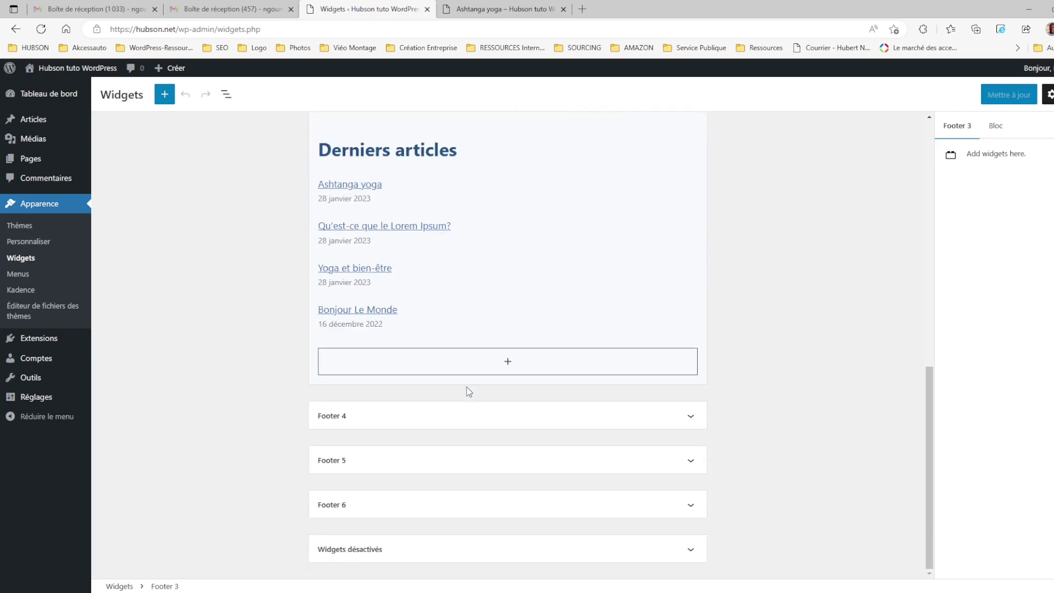
- Expand the Footer 4, Footer 5 and Footer 6 areas and examine the widgets they contain
left_click(689, 416)
scroll(422, 337, "down", 2)
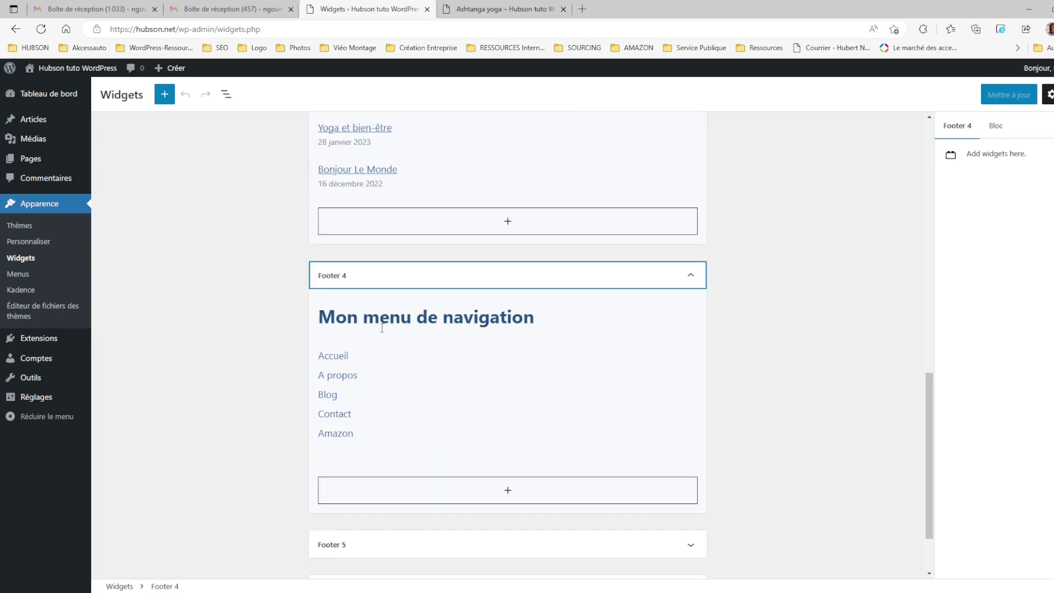
scroll(604, 450, "down", 1)
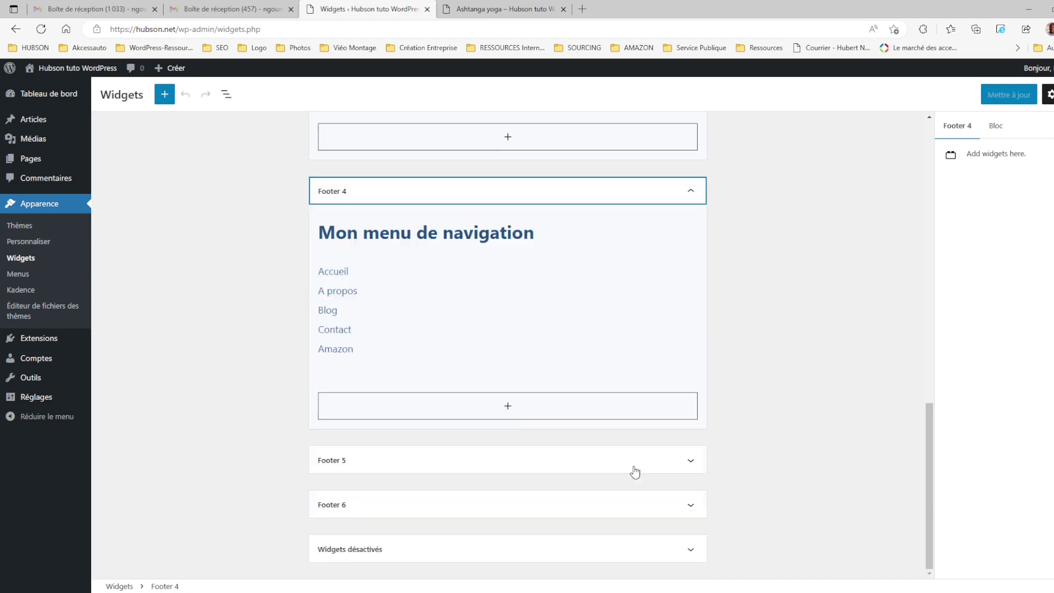
left_click(690, 464)
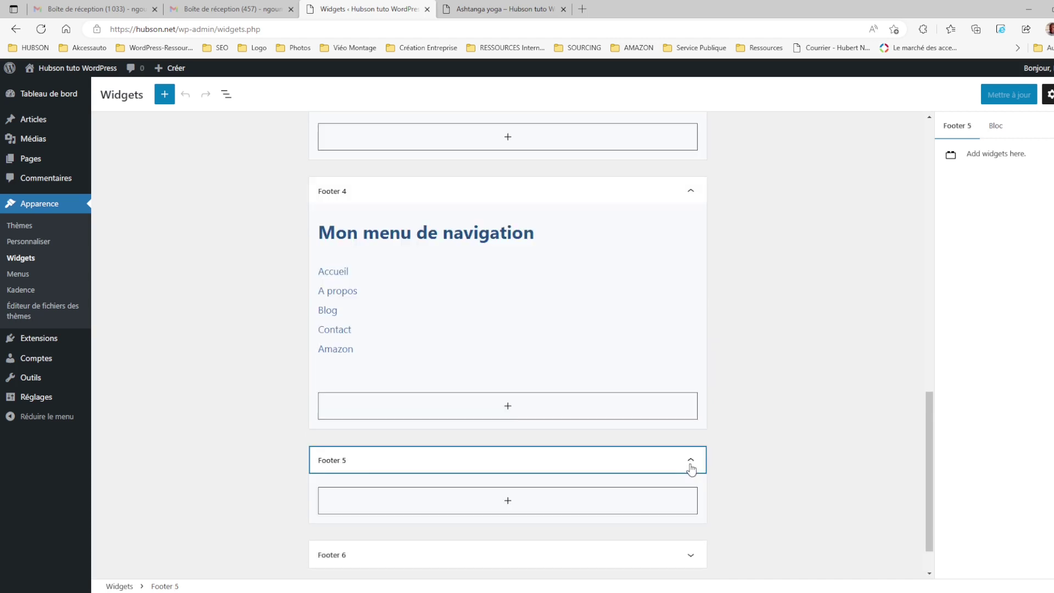
scroll(690, 467, "down", 1)
left_click(690, 508)
scroll(689, 506, "down", 1)
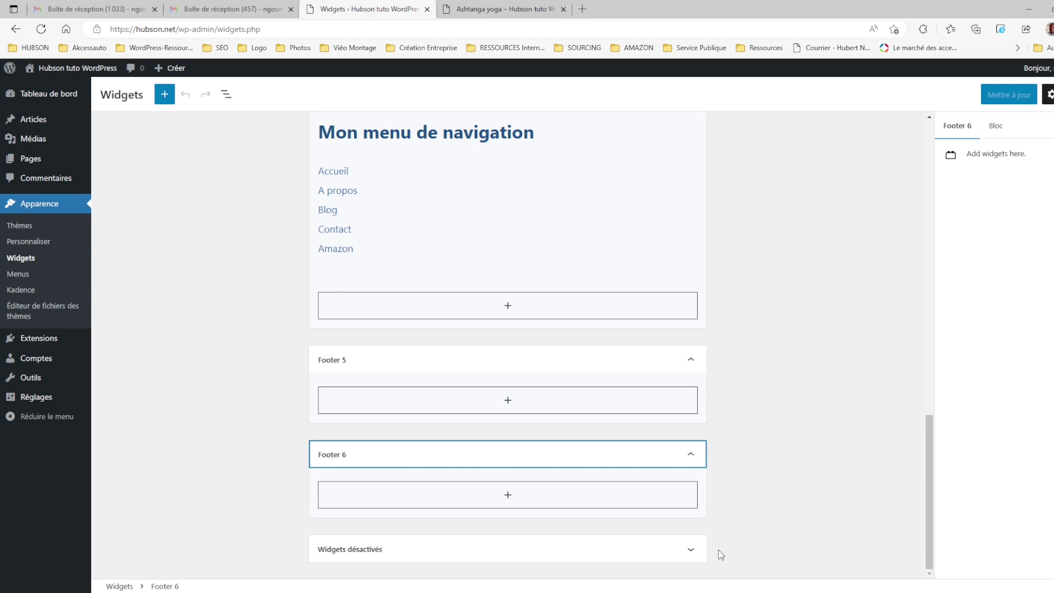
scroll(721, 554, "up", 1)
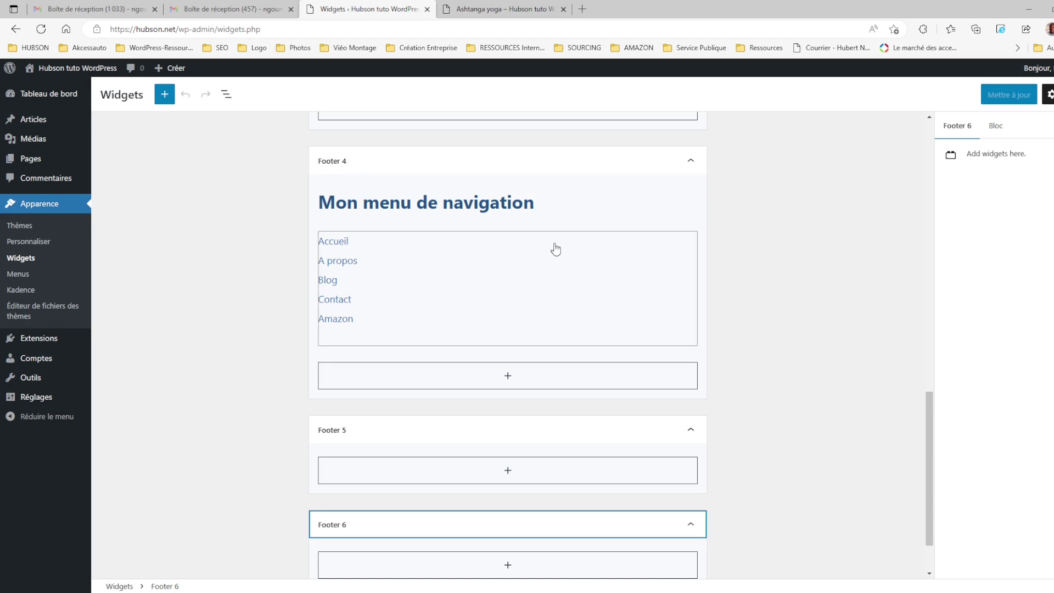
- Select the navigation menu widget in Footer 4 and examine its settings and block options
mouse_move(509, 233)
left_click(508, 225)
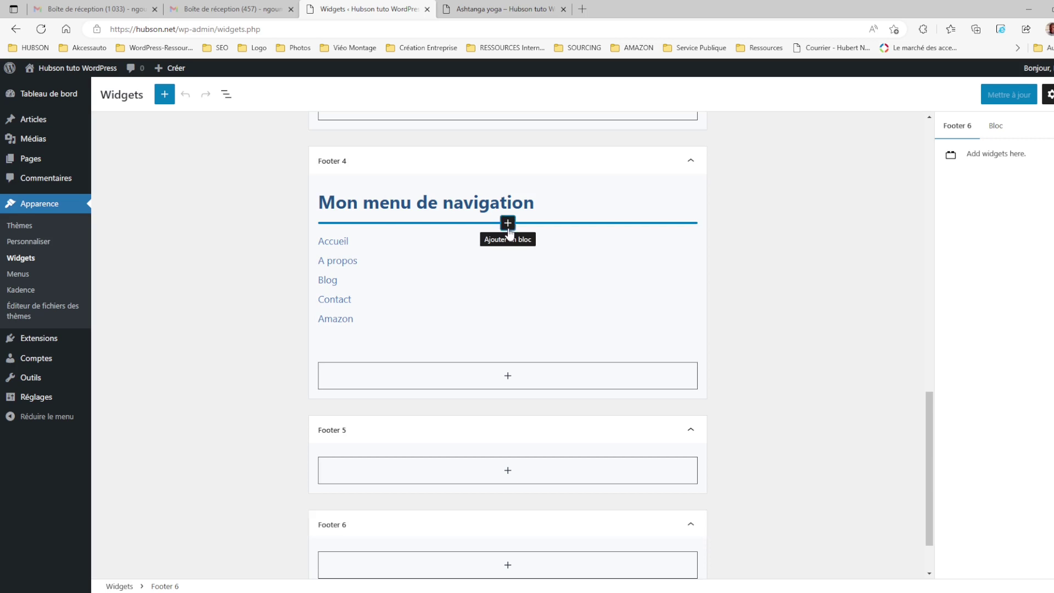
left_click(627, 276)
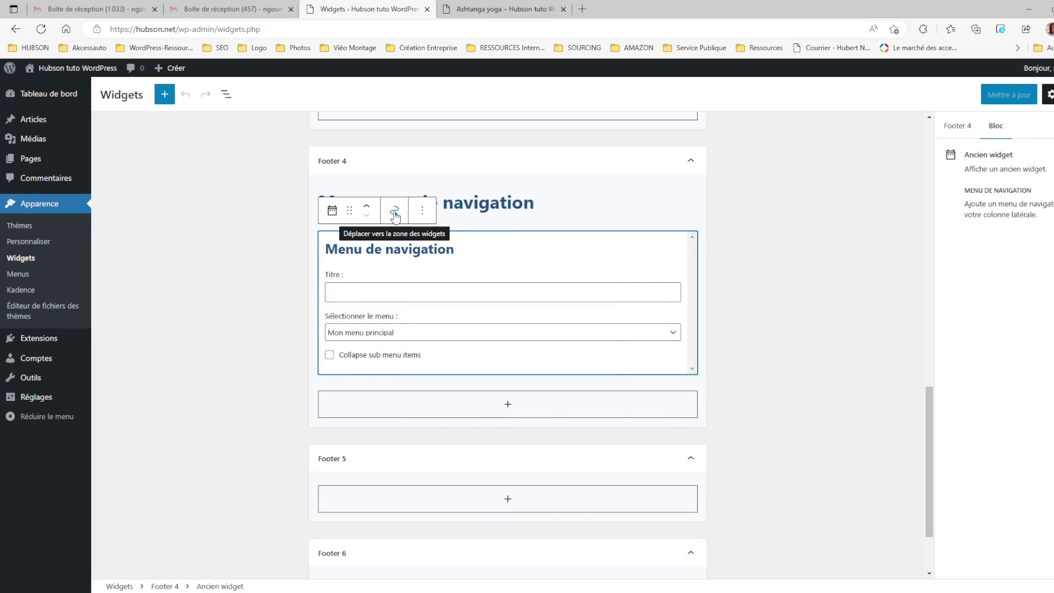
scroll(527, 539, "down", 3)
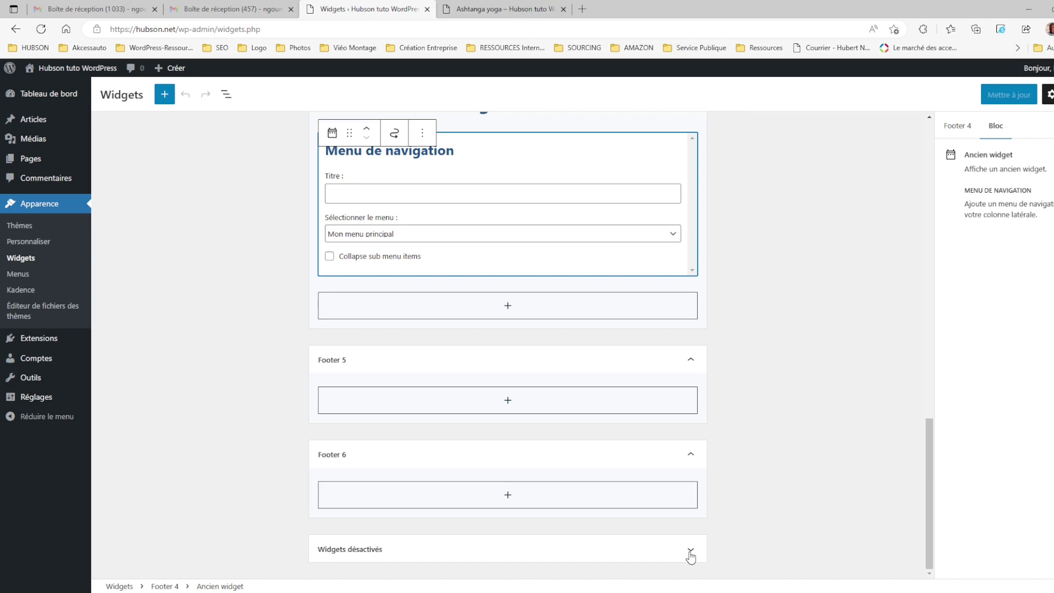
scroll(522, 329, "up", 4)
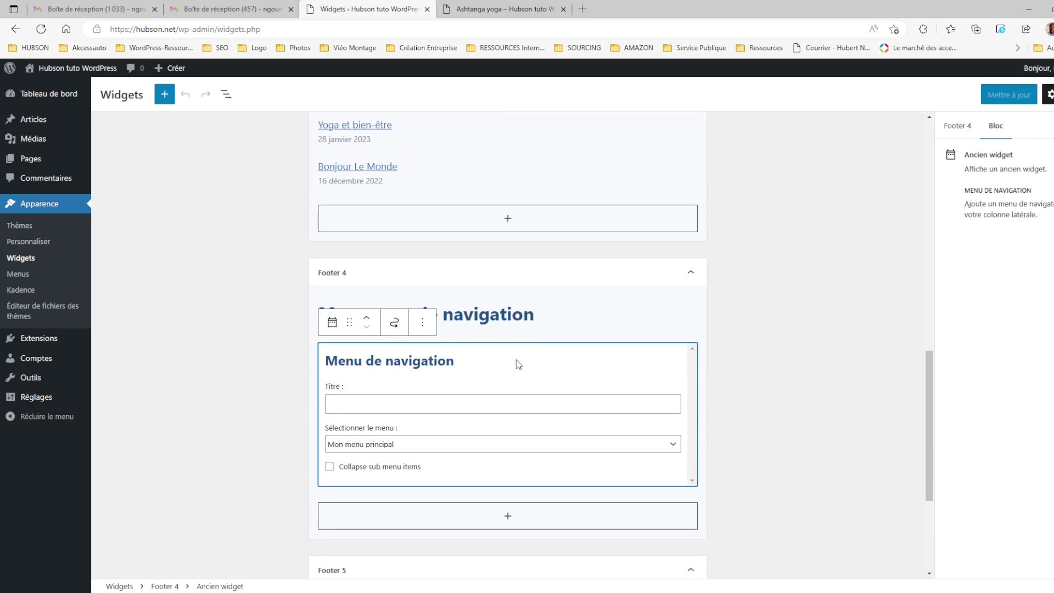
scroll(603, 525, "down", 4)
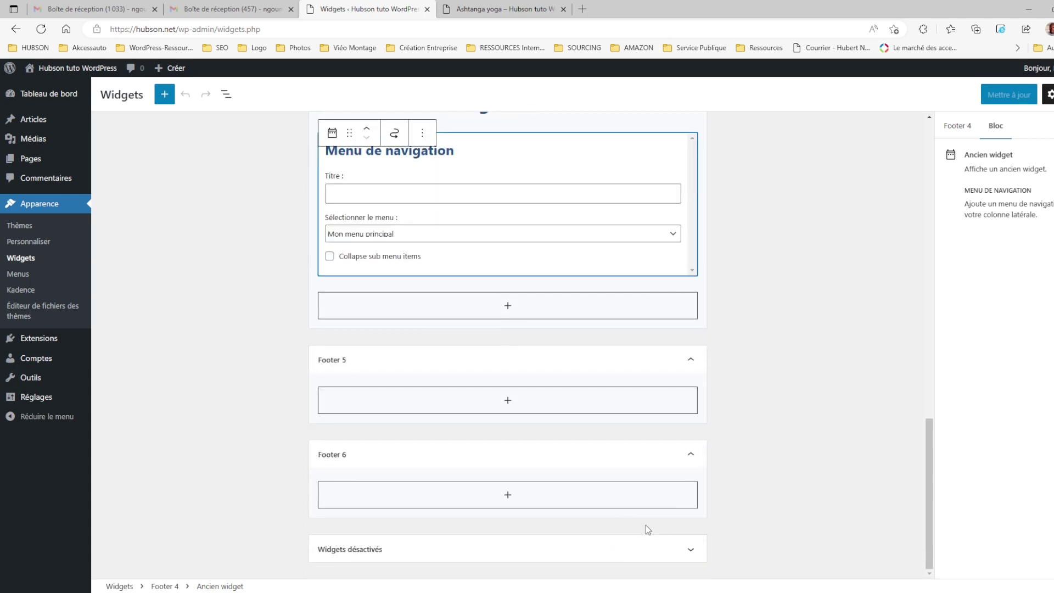
scroll(513, 182, "up", 3)
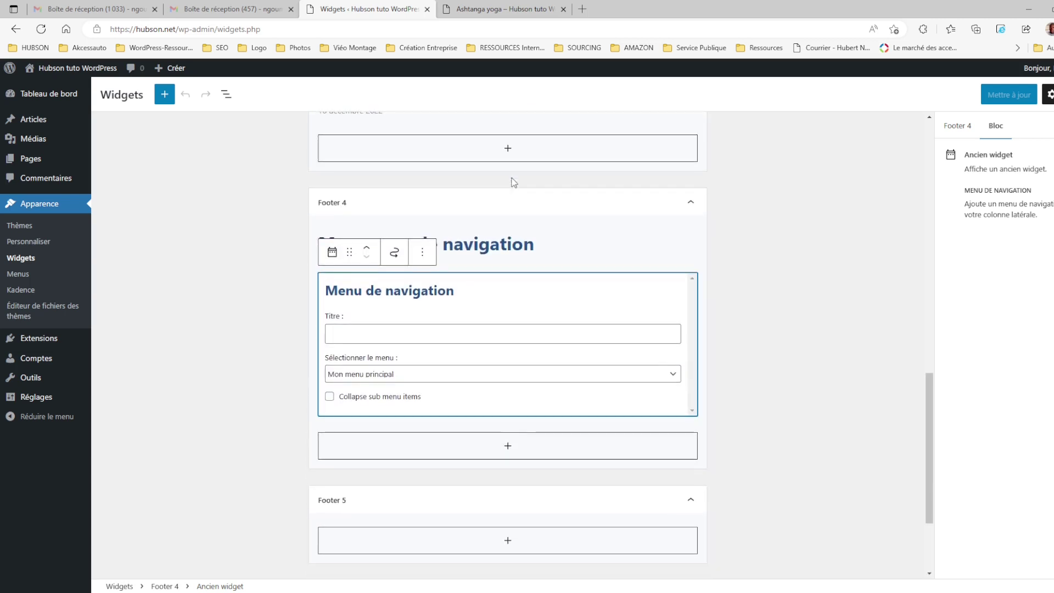
- Collapse the Footer 3, Footer 4 and Footer 5 areas, keeping Footer 2 expanded
left_click(689, 207)
scroll(697, 341, "up", 5)
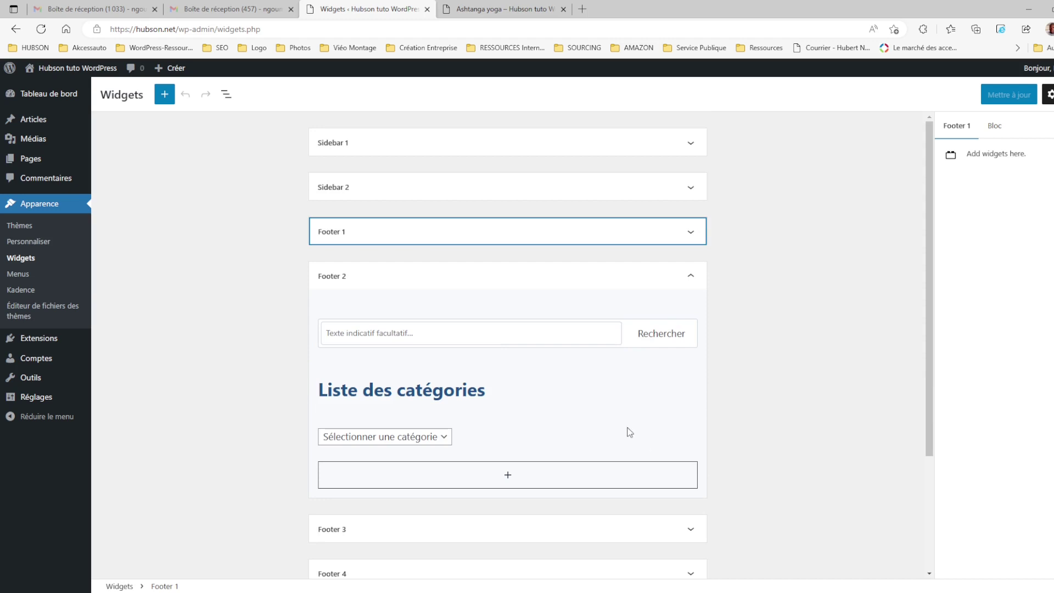
scroll(611, 412, "down", 2)
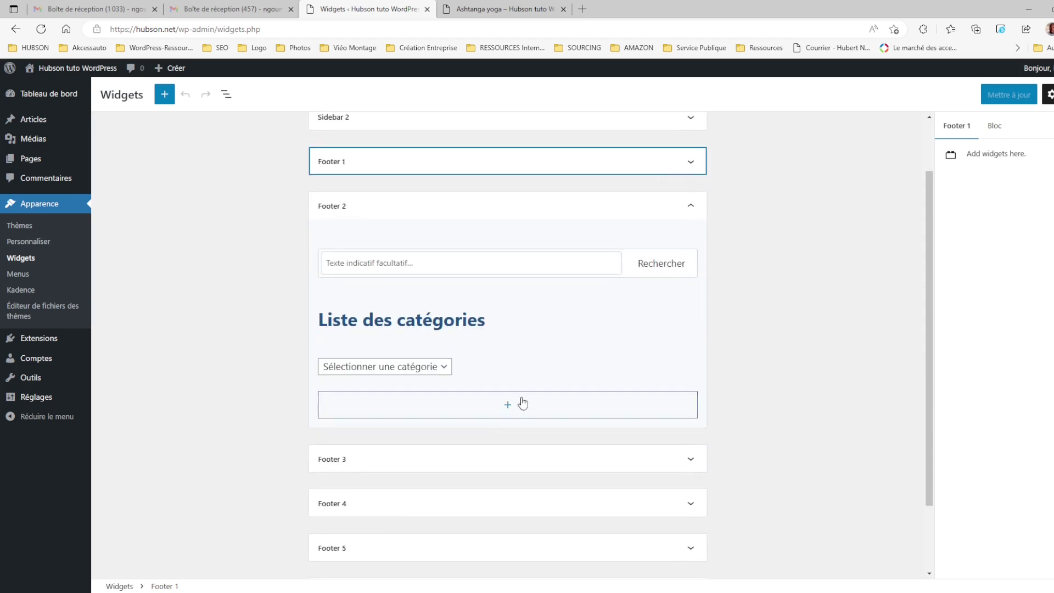
- Expand the Footer 1 area, browse the full block library's categories, and insert the Archives widget into Footer 1
left_click(691, 163)
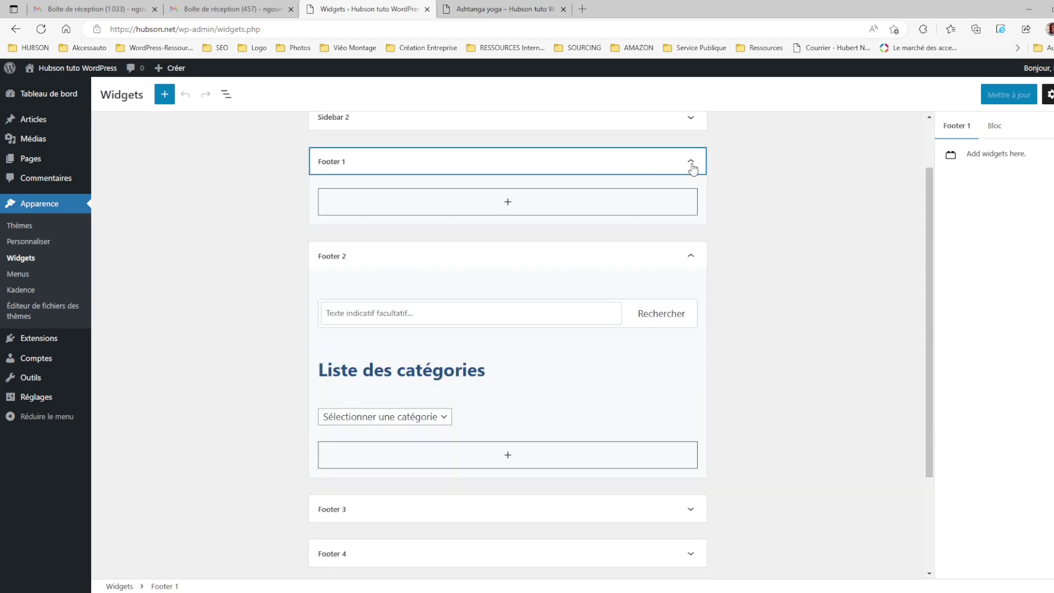
left_click(507, 204)
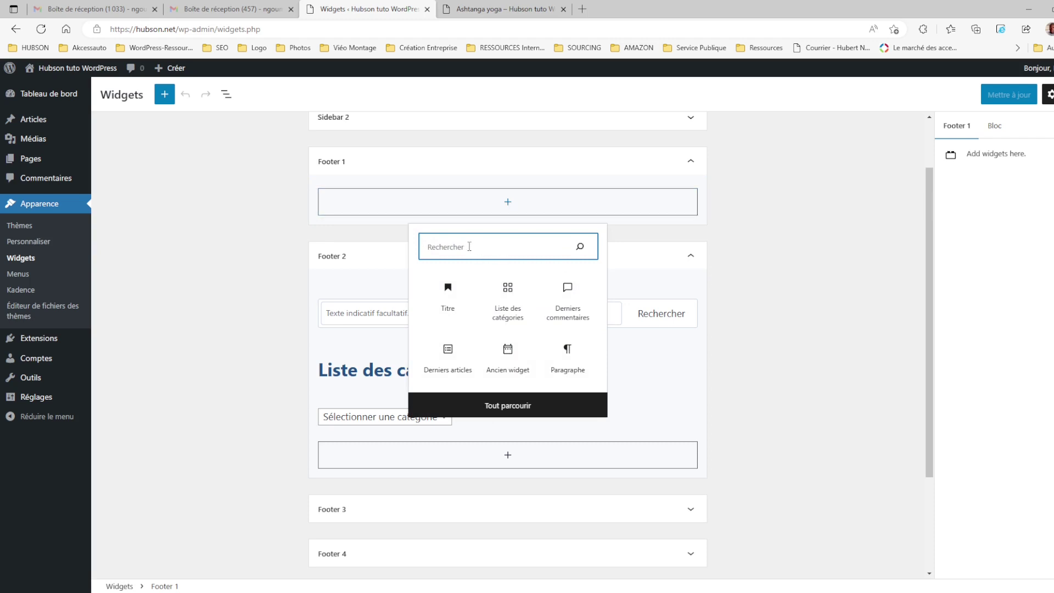
left_click(508, 406)
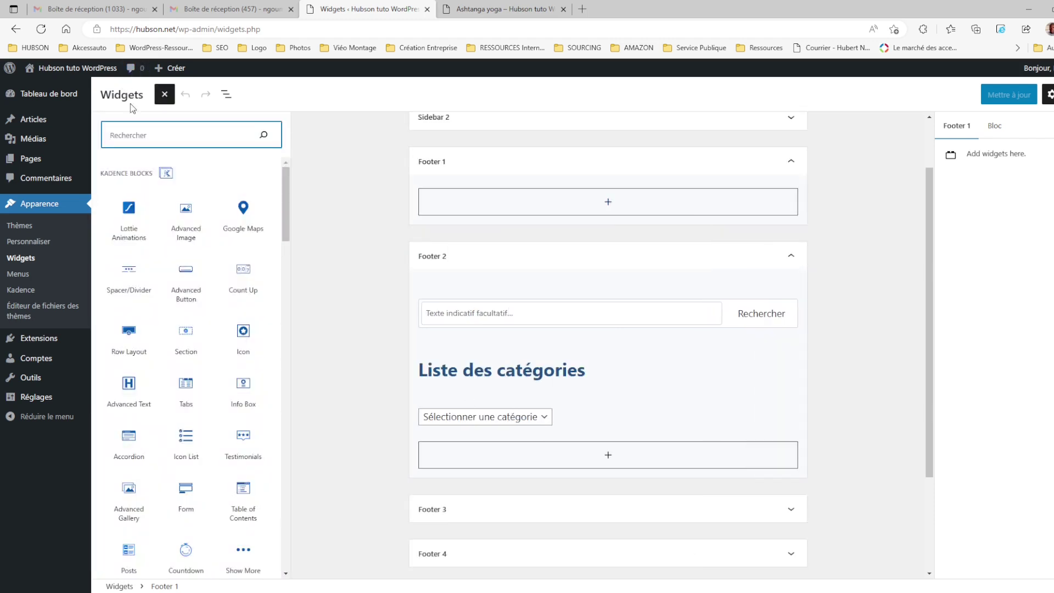
left_click(285, 218)
left_click_drag(285, 218, 285, 288)
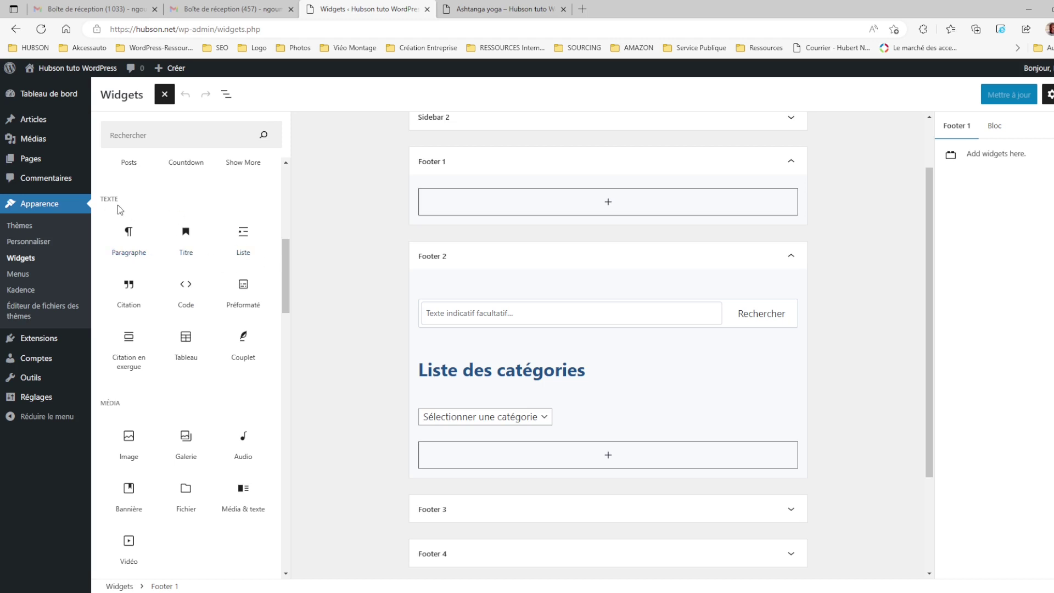
left_click_drag(290, 296, 291, 329)
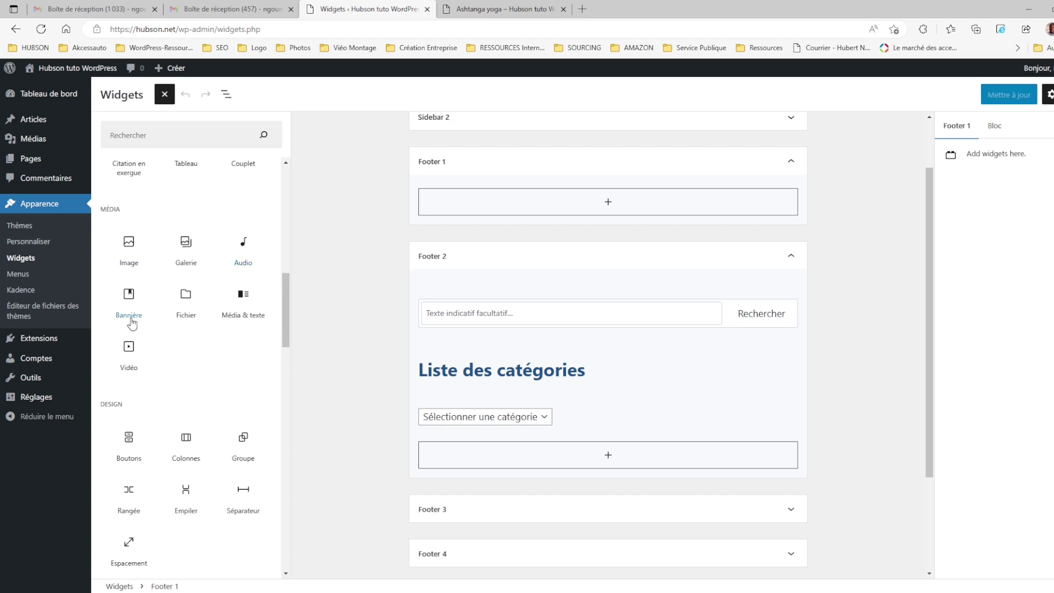
scroll(125, 291, "down", 5)
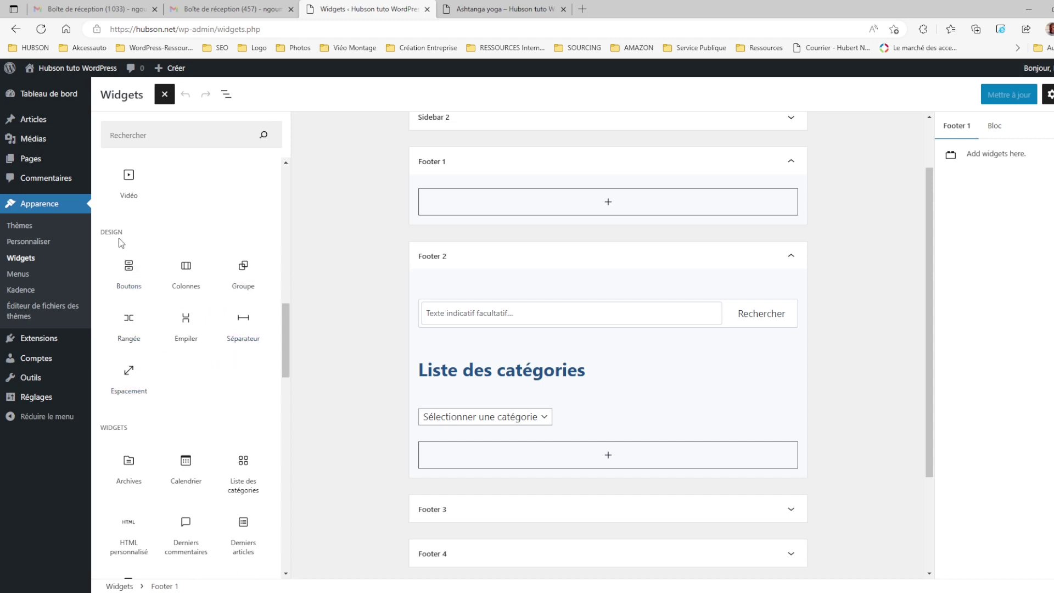
scroll(260, 368, "down", 3)
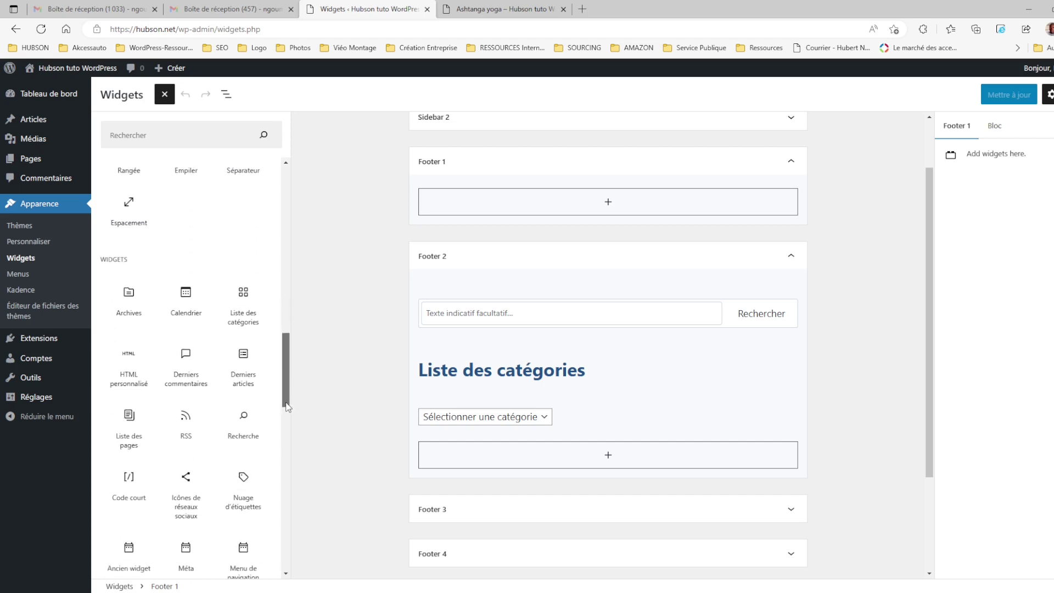
double_click(121, 254)
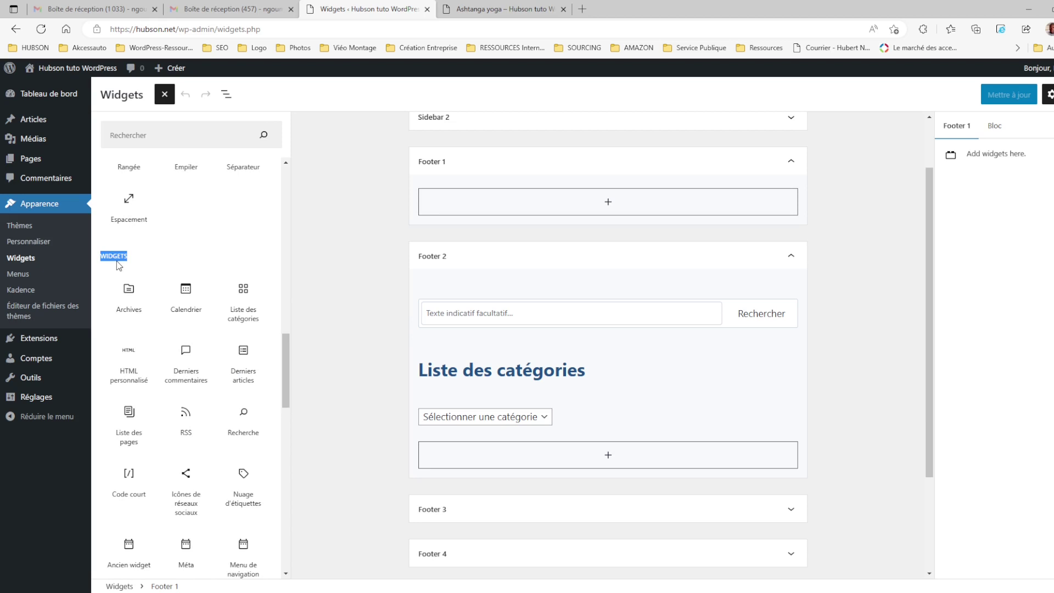
scroll(116, 262, "down", 2)
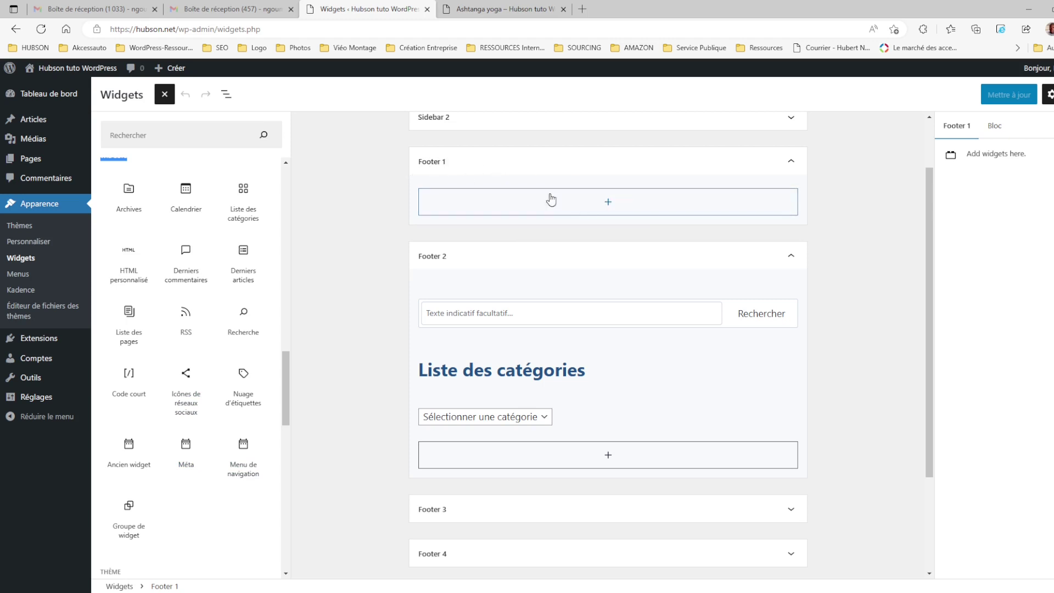
left_click(132, 208)
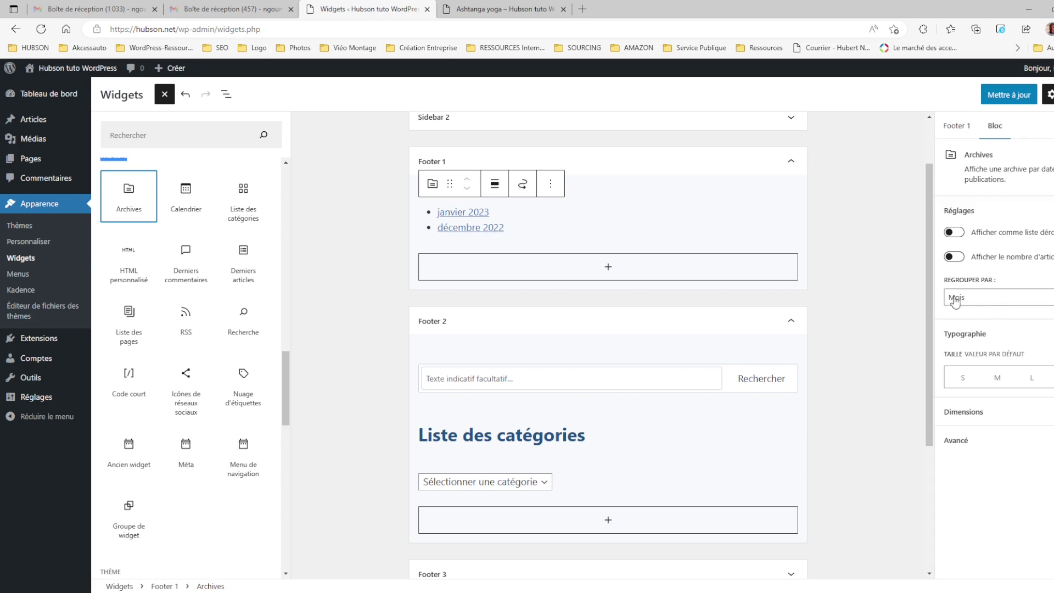
- Try grouping the Footer 1 archives by Année and Semaine, and set the grouping back to Mois
left_click(1037, 300)
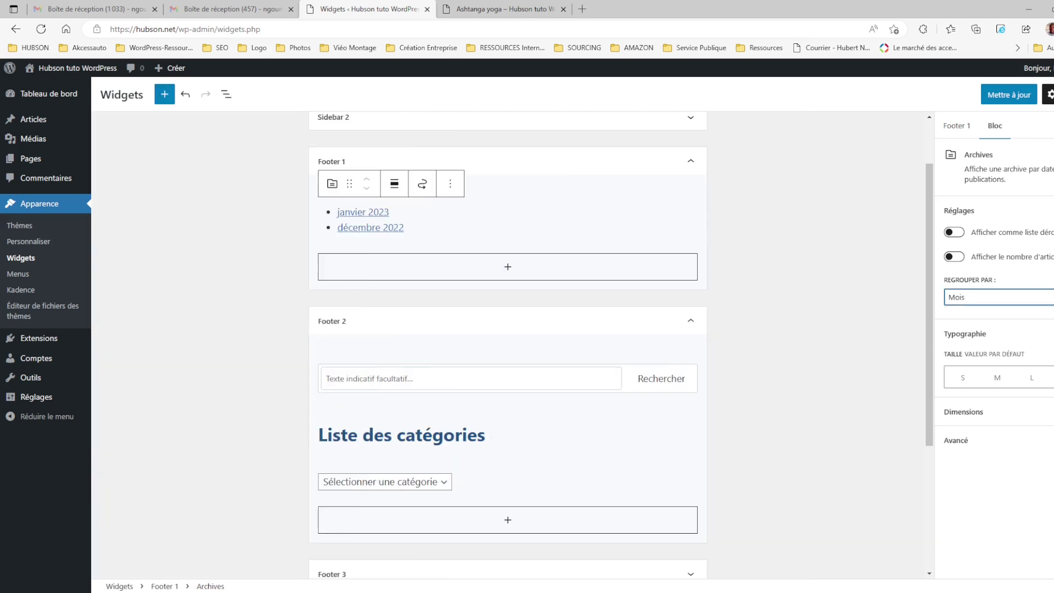
left_click(1020, 317)
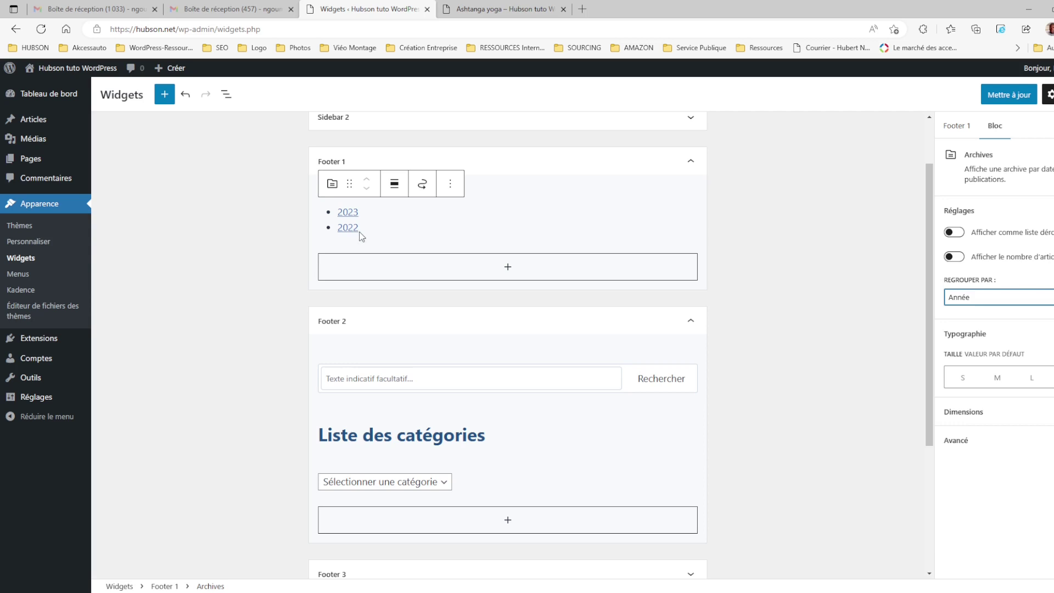
left_click(968, 339)
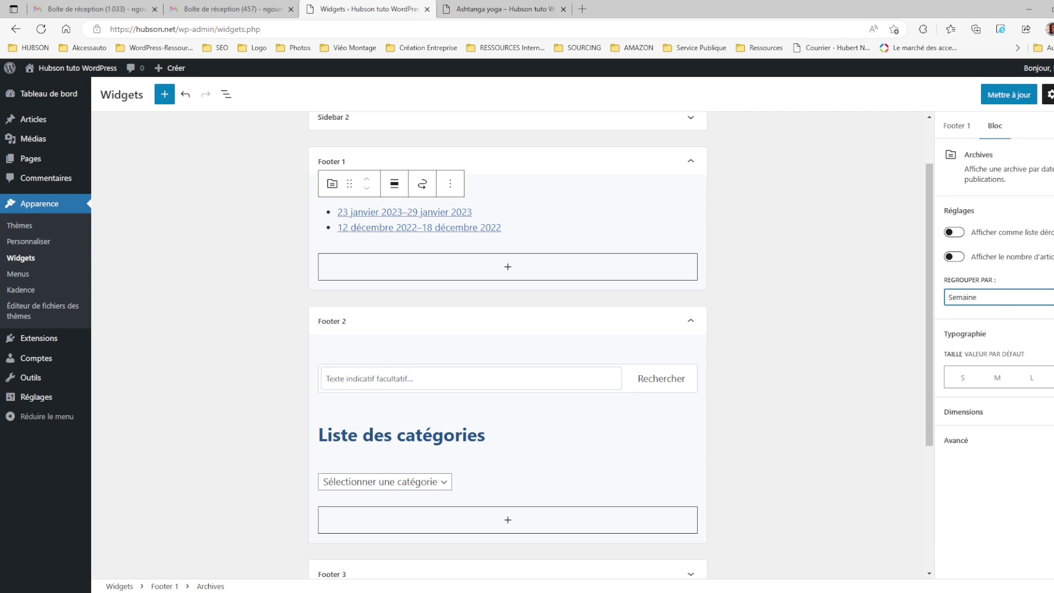
left_click(1031, 329)
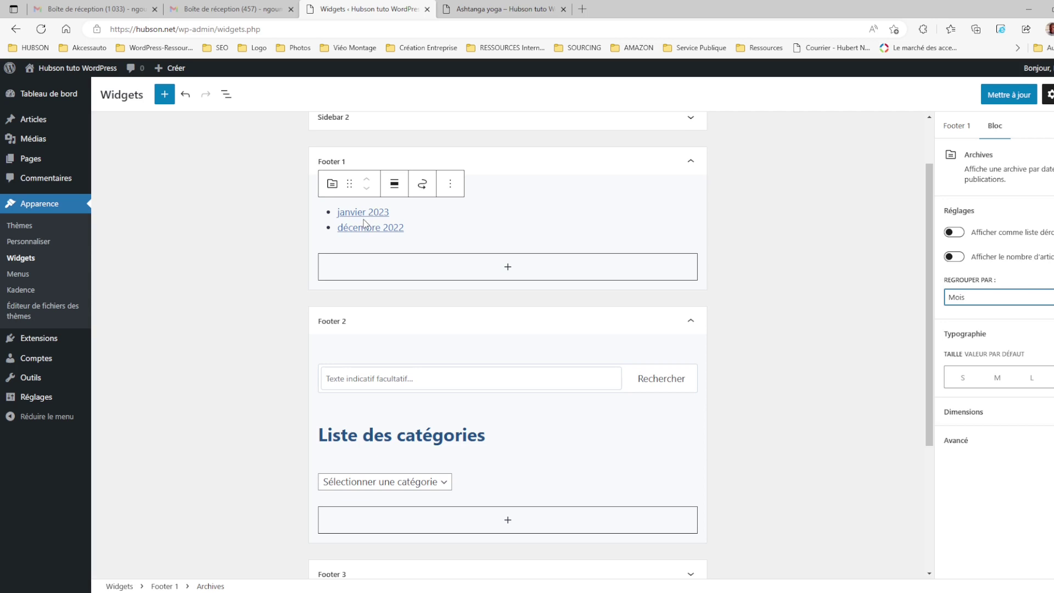
- Try the dropdown list display and the article count on the Archives widget, switching each option off again
left_click(961, 234)
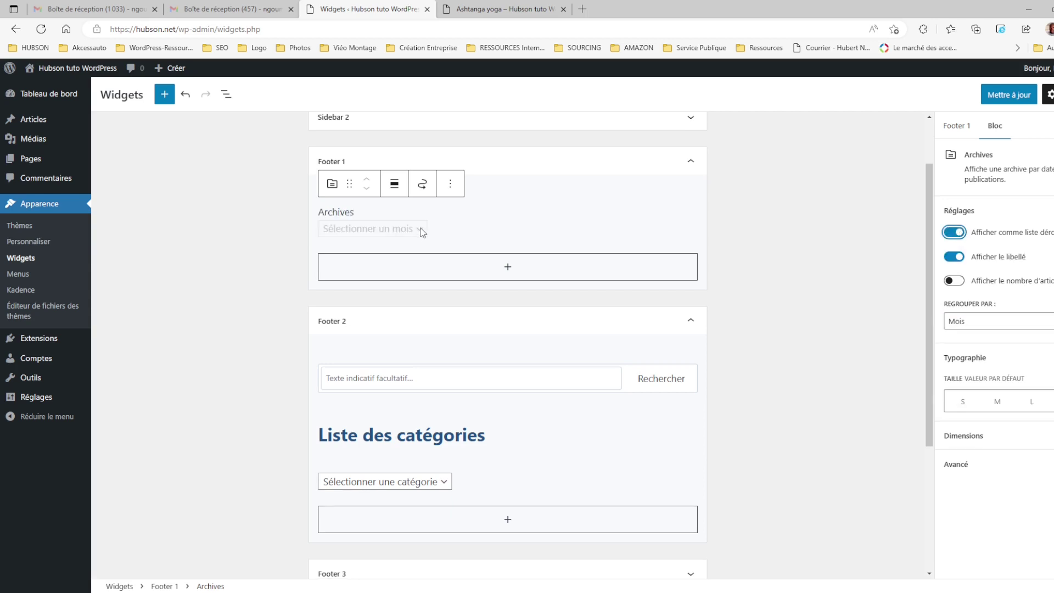
left_click(417, 232)
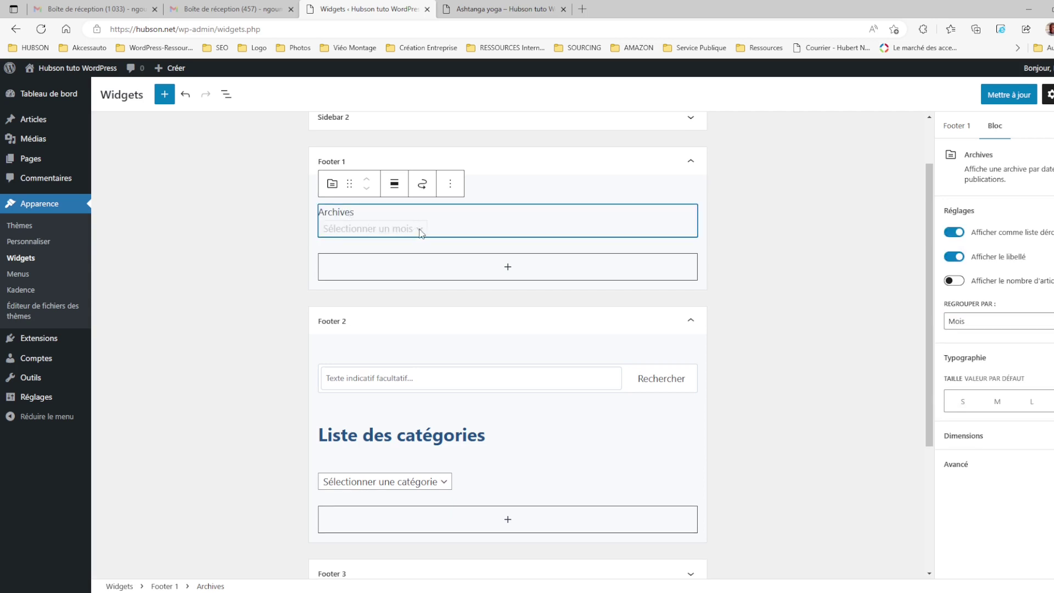
left_click(954, 232)
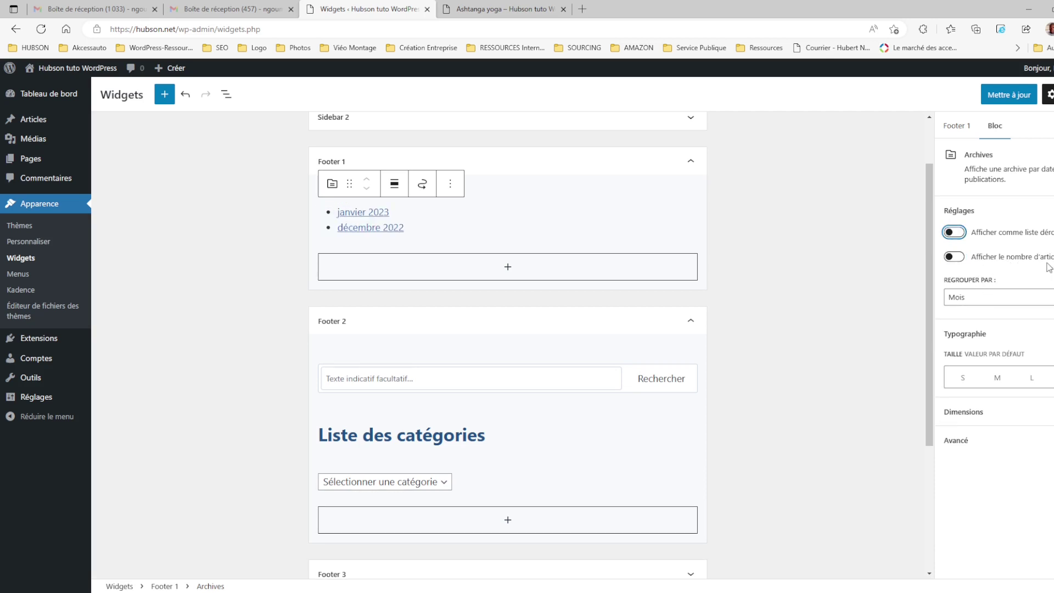
left_click(956, 257)
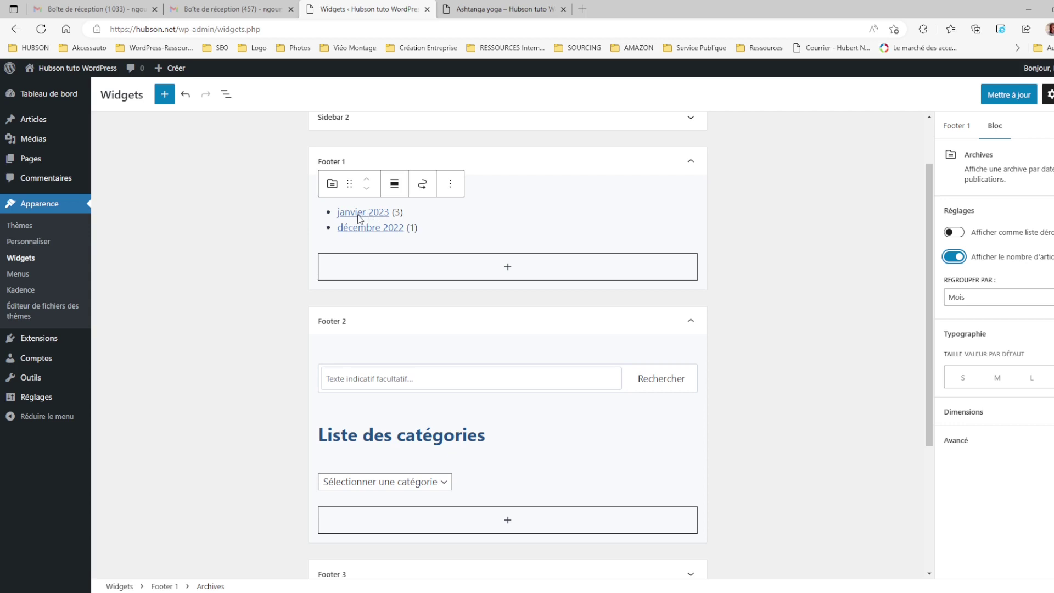
key("space")
- Add a heading block reading "Liste des archives" to Footer 1 and move it above the archives list
left_click(379, 202)
left_click(507, 269)
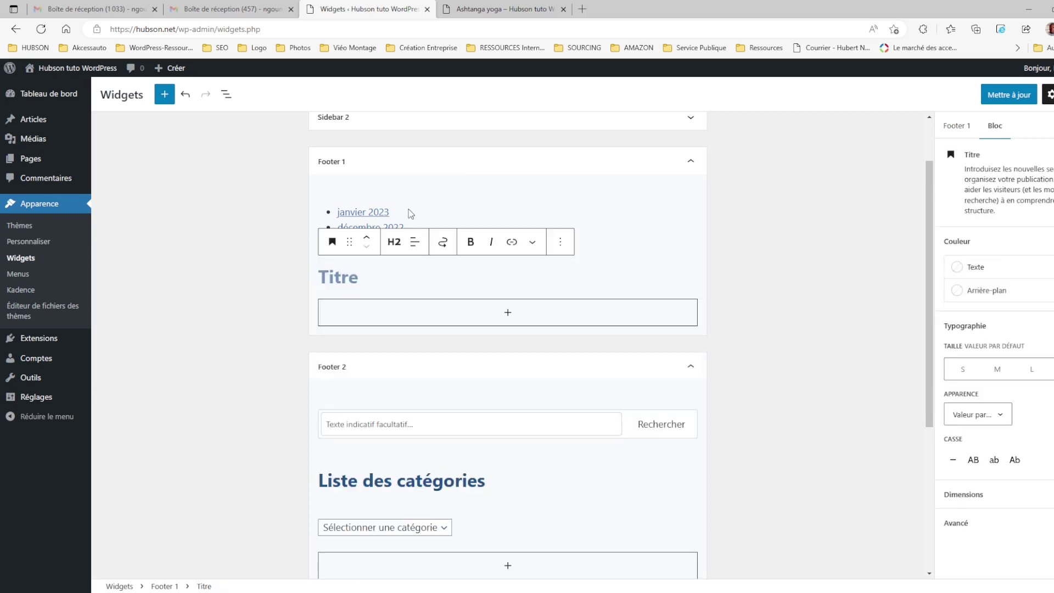
type("Liste")
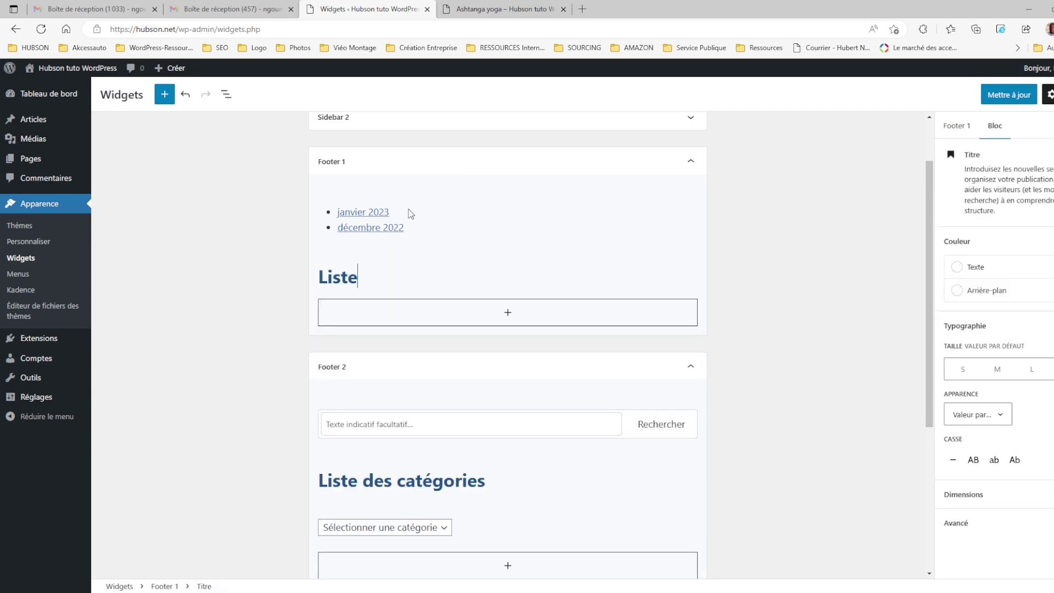
type(" des archives")
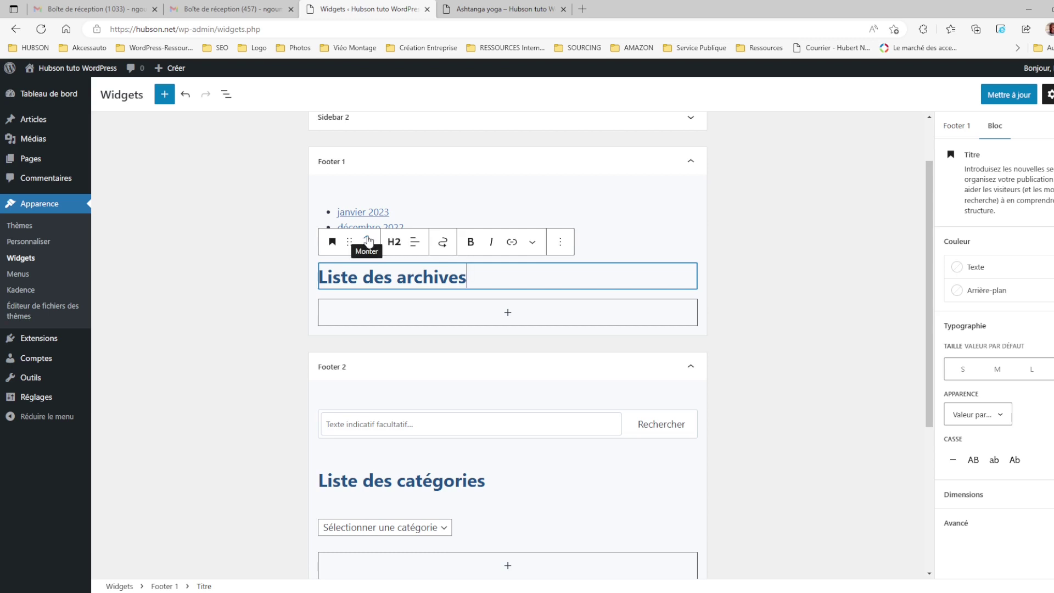
left_click(368, 241)
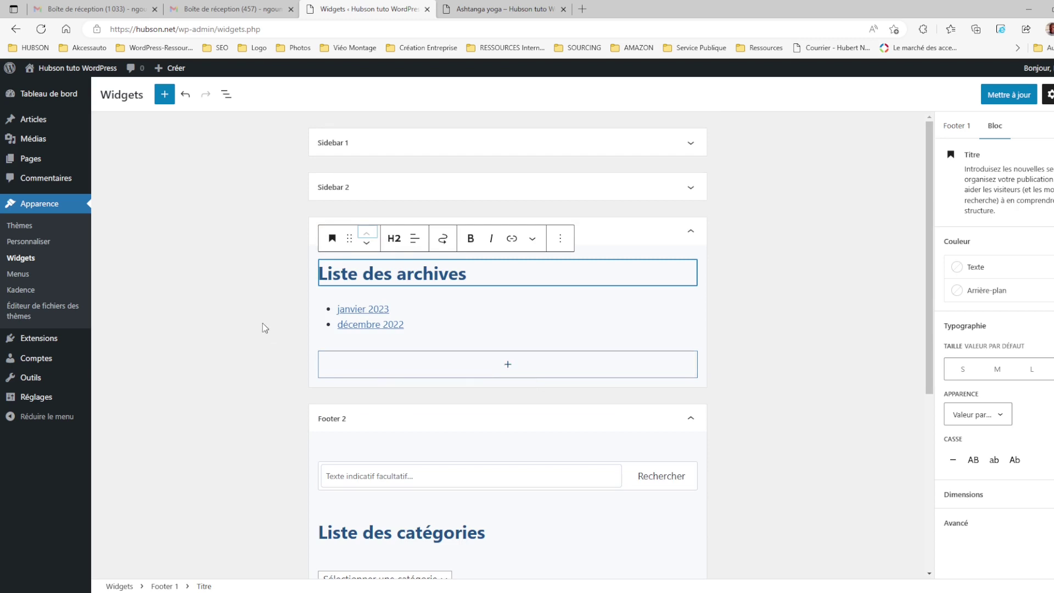
- Try adding the Calendrier widget below the archives list in Footer 1, and remove it
left_click(164, 95)
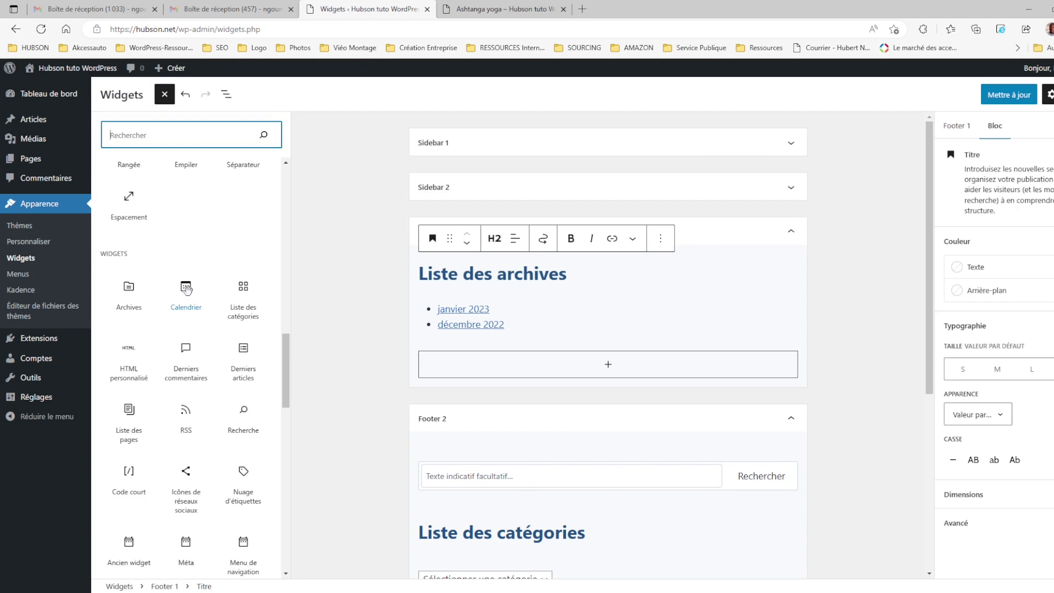
left_click(186, 289)
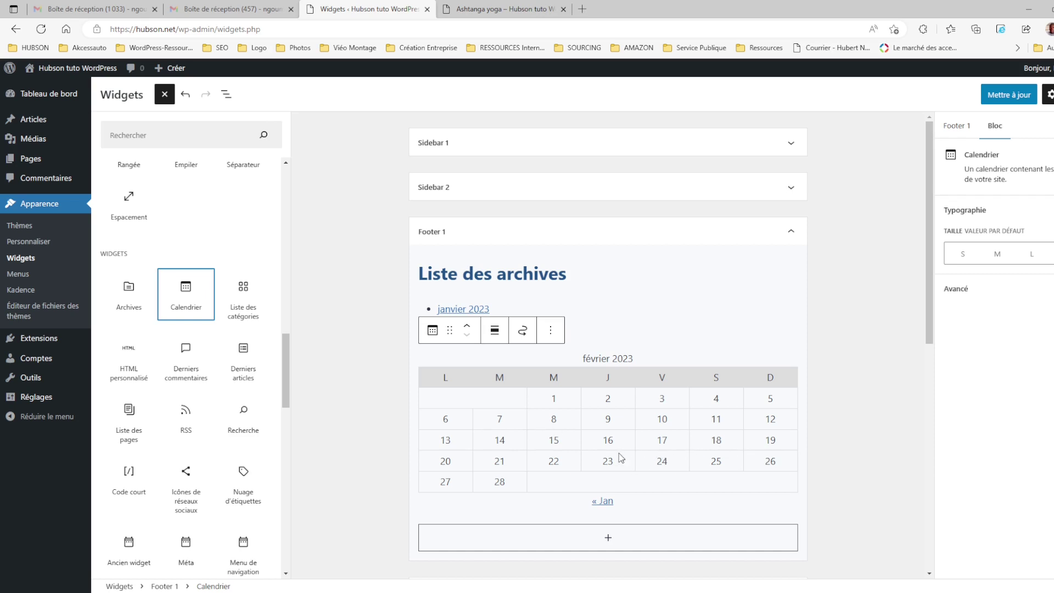
left_click(552, 332)
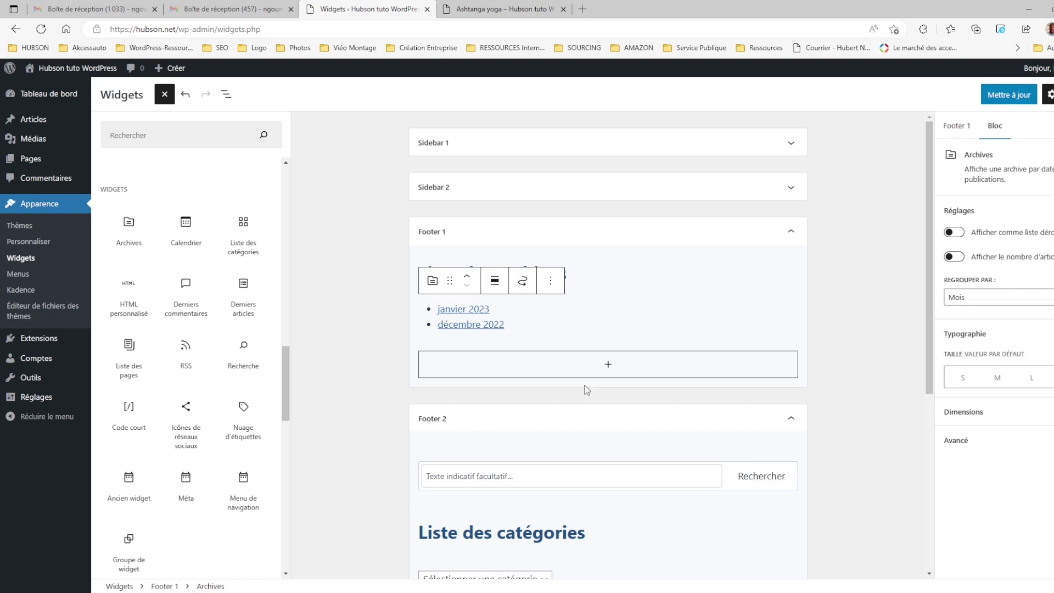
- Insert the Liste des catégories widget below the archives in Footer 1 and display it as a dropdown list
scroll(583, 566, "down", 1)
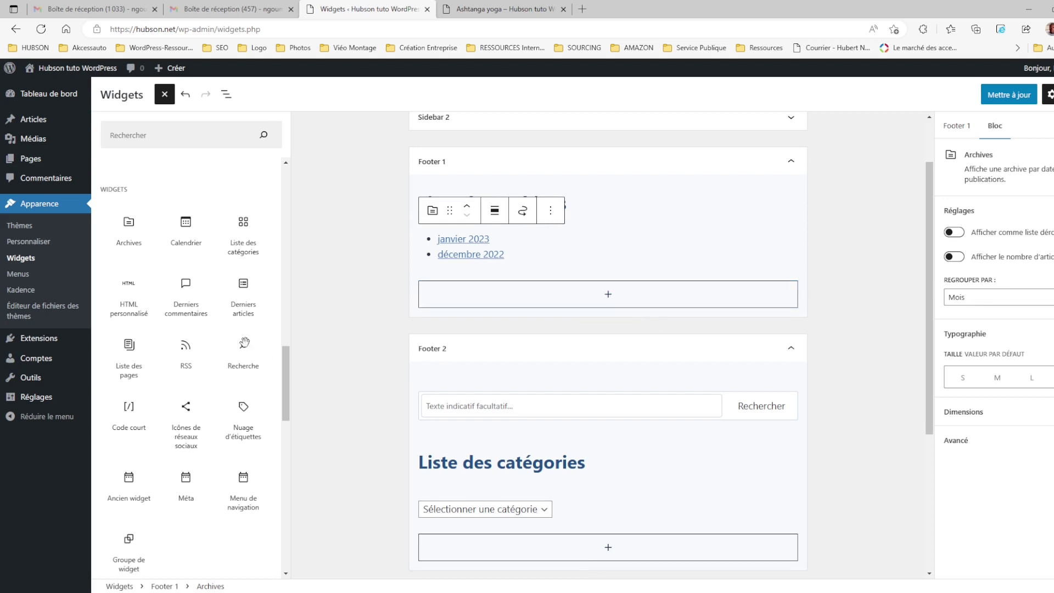
left_click(243, 228)
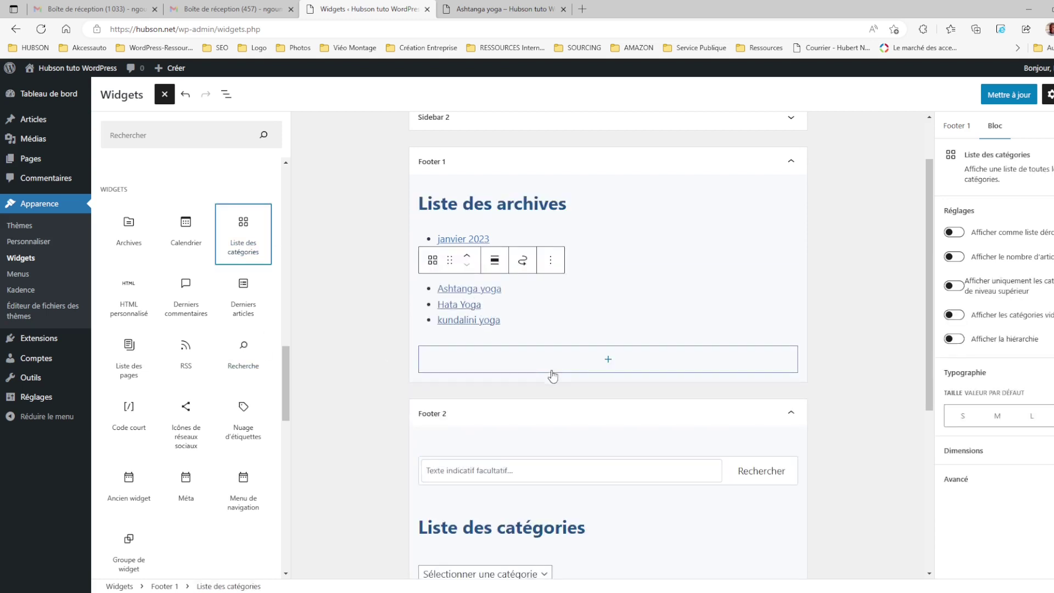
scroll(552, 372, "down", 3)
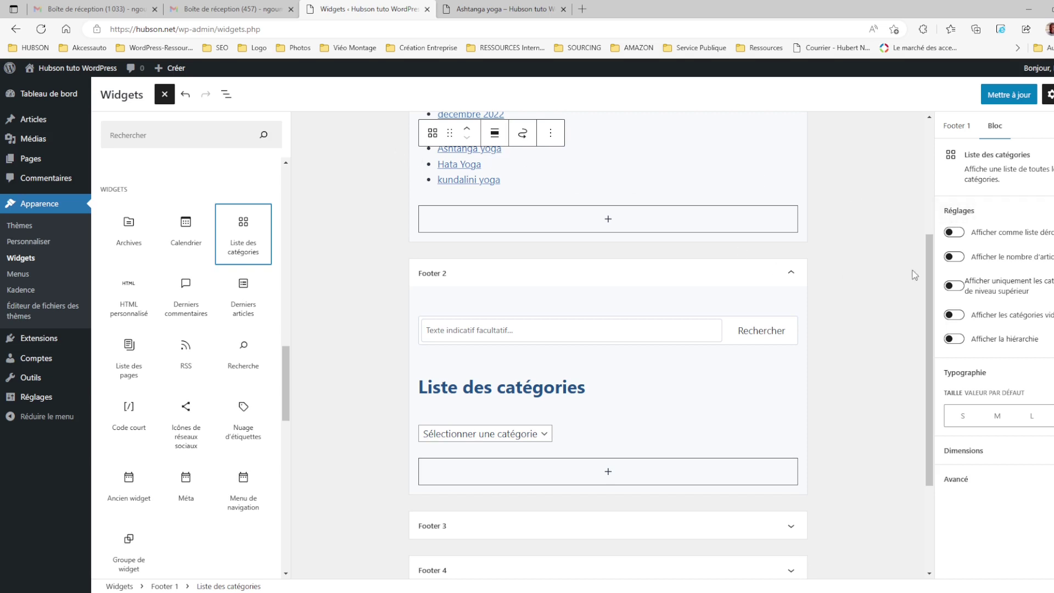
left_click(957, 233)
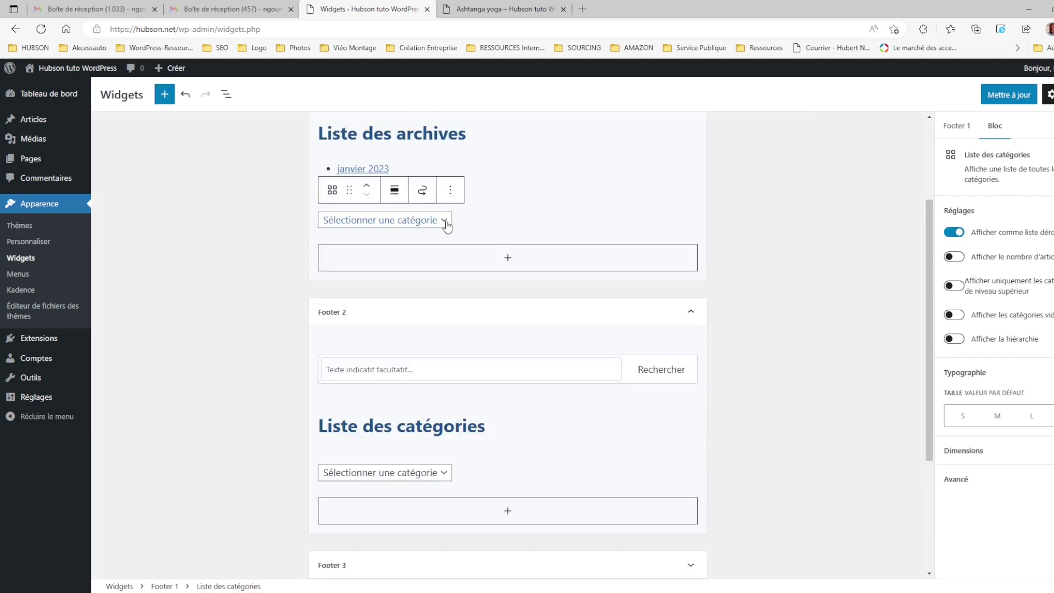
- Compare Footer 1's category list settings with Footer 2's, try the article count on it, and remove the Footer 1 category list
left_click(446, 477)
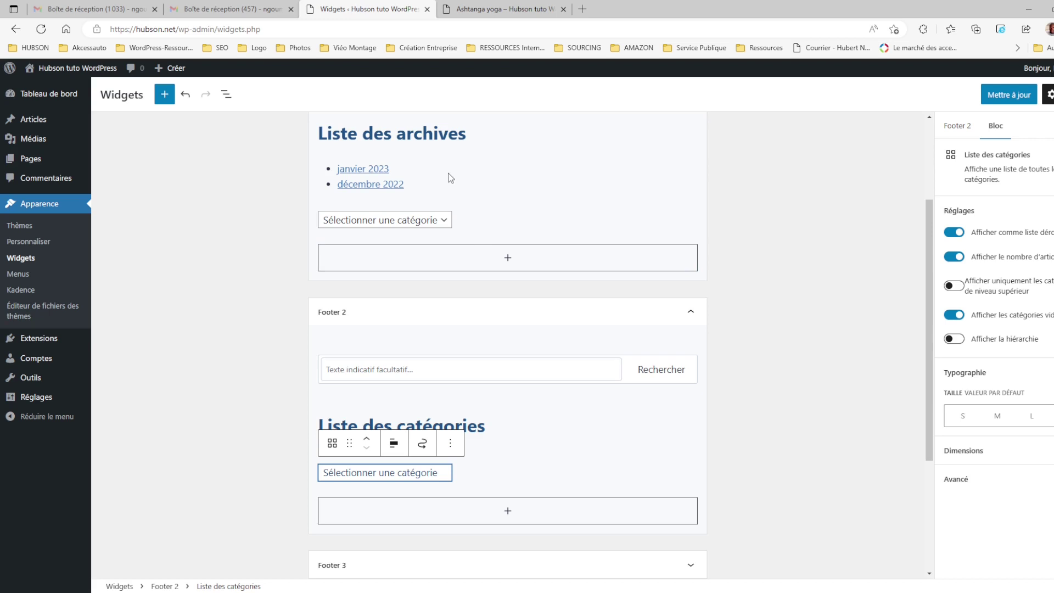
left_click(456, 221)
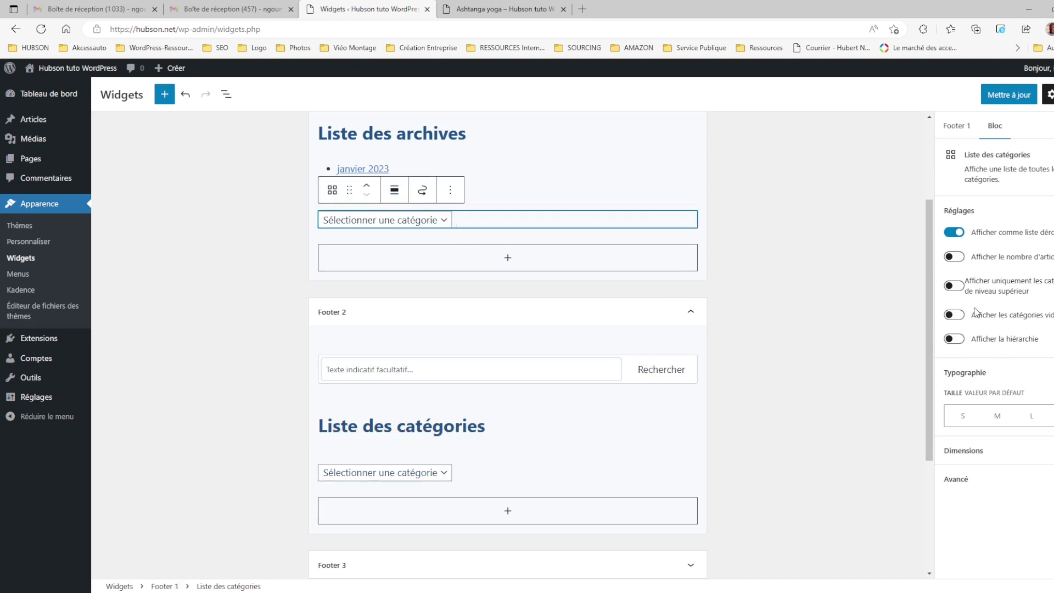
left_click(955, 257)
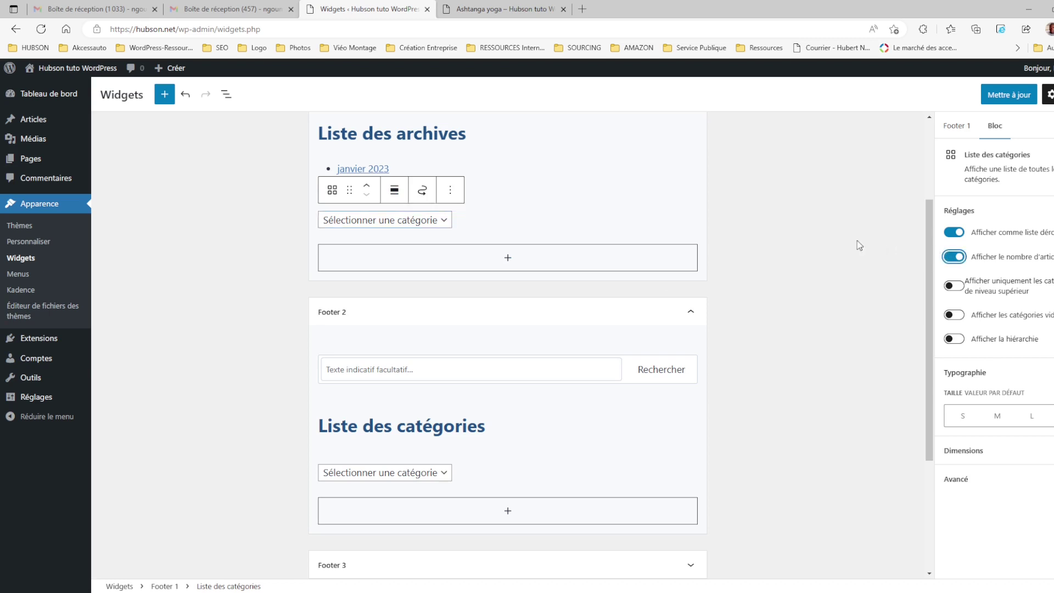
left_click(421, 227)
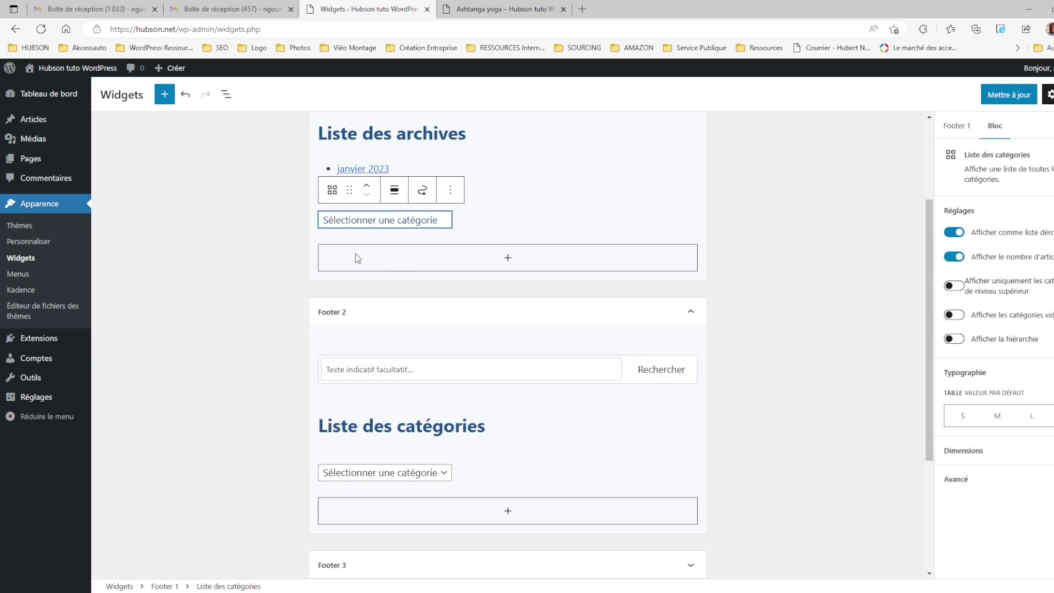
left_click(450, 190)
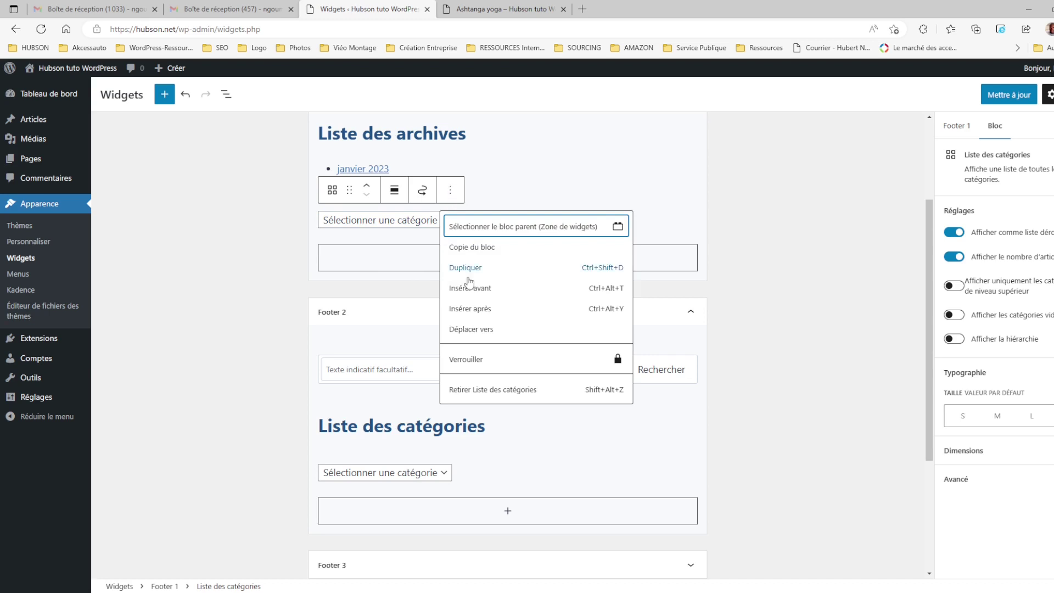
left_click(492, 390)
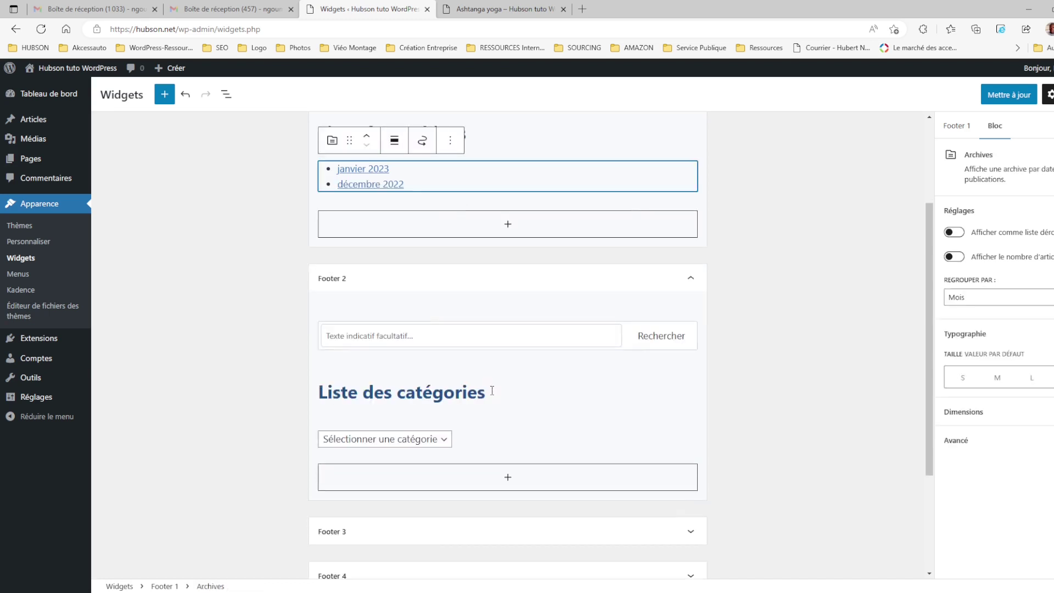
- Try a Recherche widget in Footer 1 with its label hidden and its button inside the field, and remove it
left_click(508, 225)
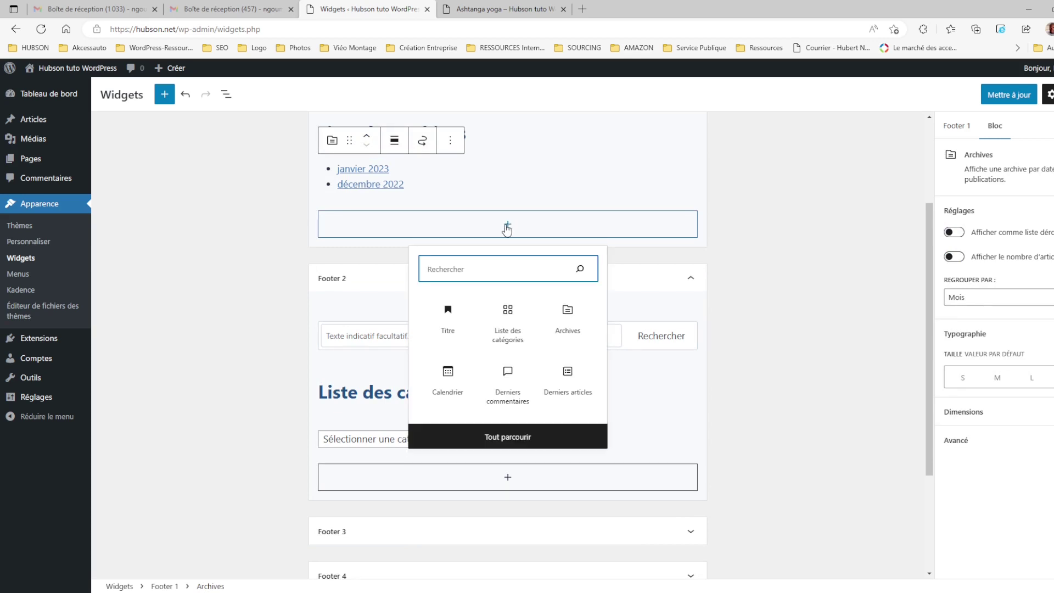
left_click(508, 436)
left_click(243, 421)
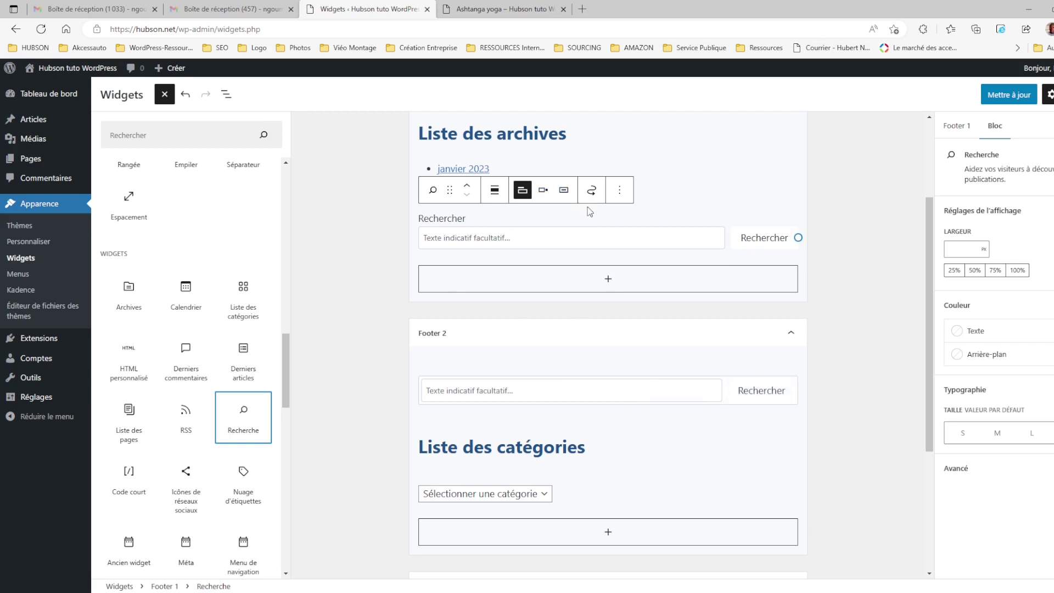
left_click(468, 218)
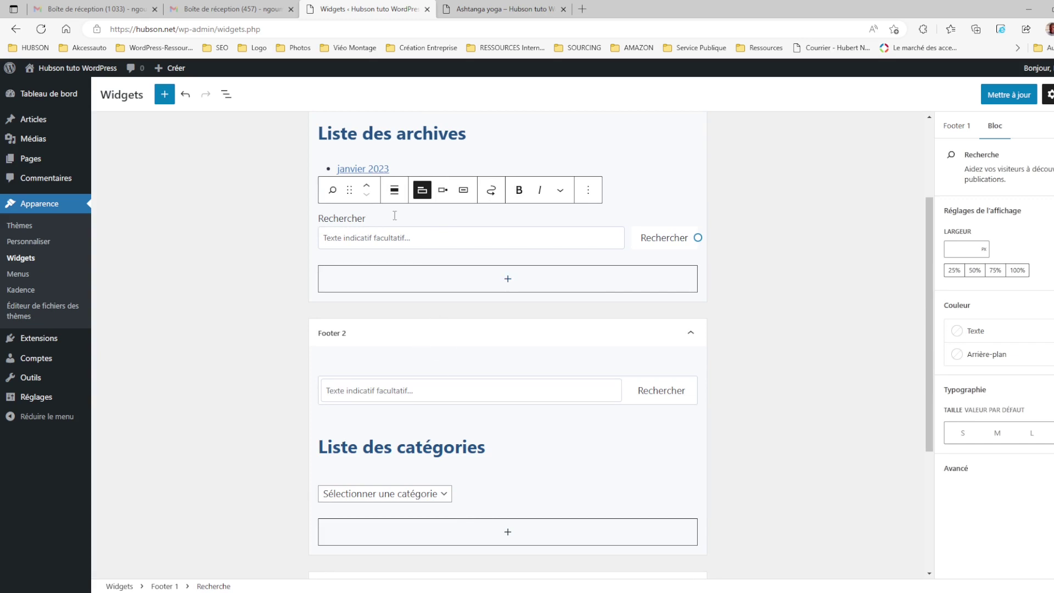
left_click(423, 190)
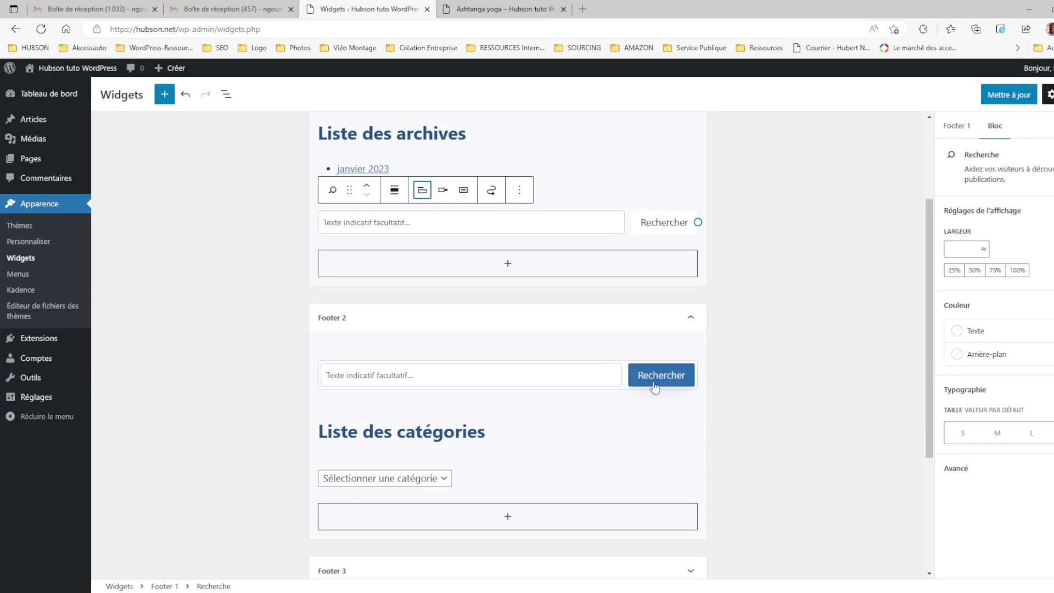
left_click(444, 191)
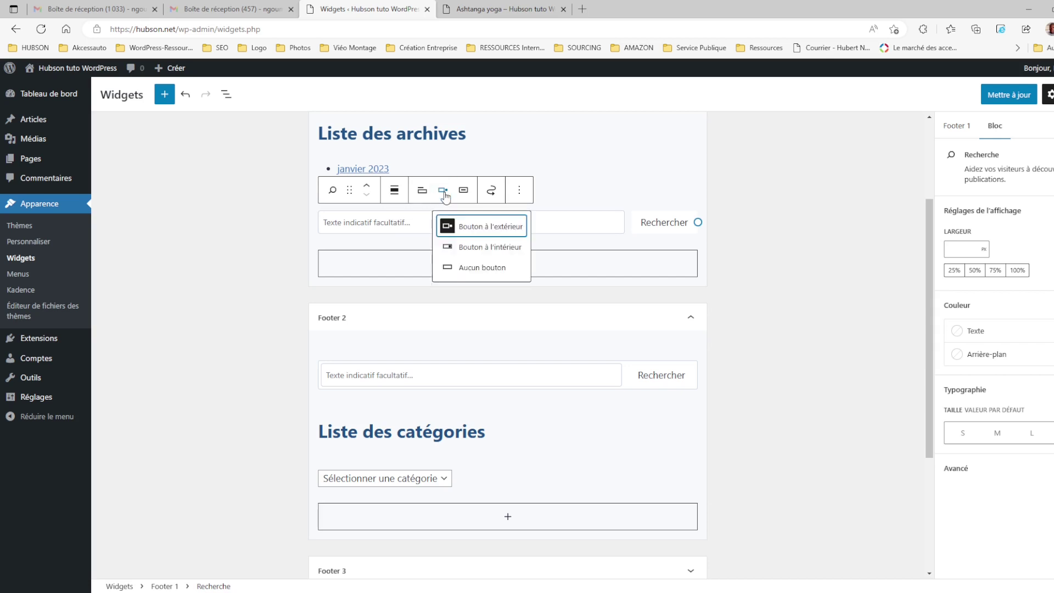
left_click(488, 252)
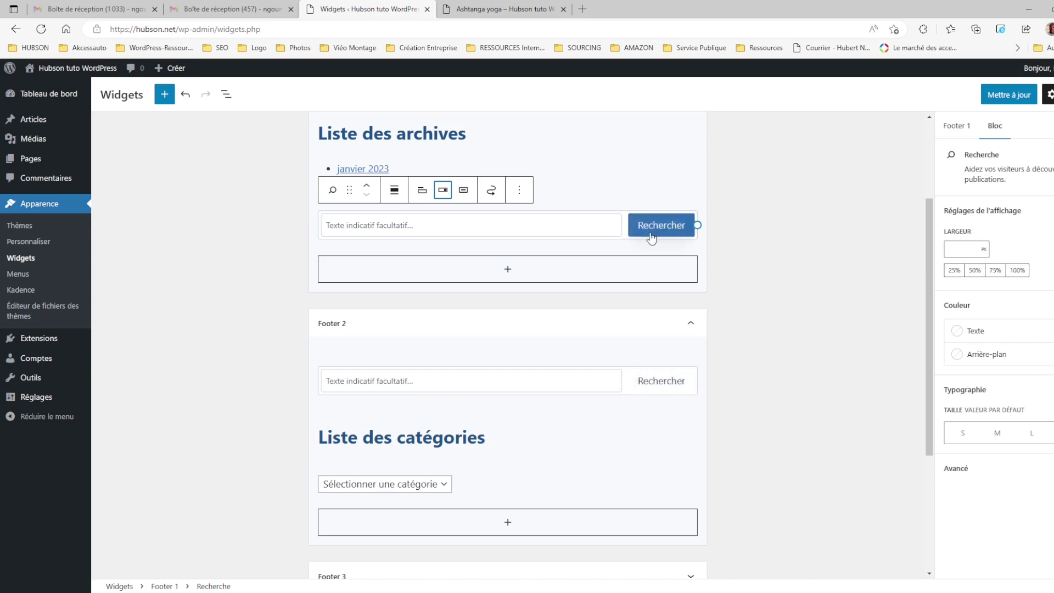
left_click(520, 192)
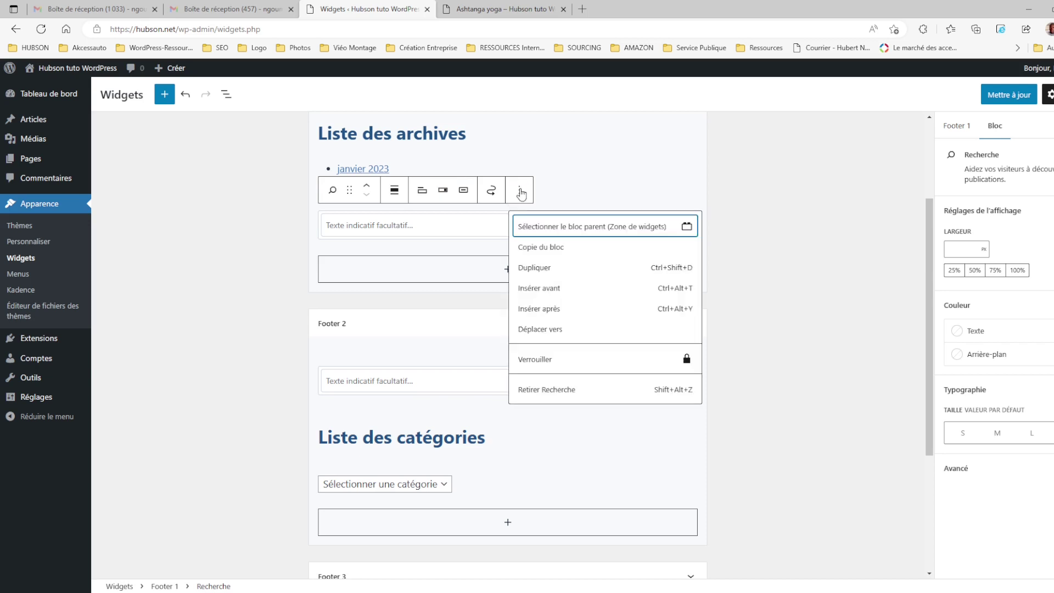
left_click(565, 391)
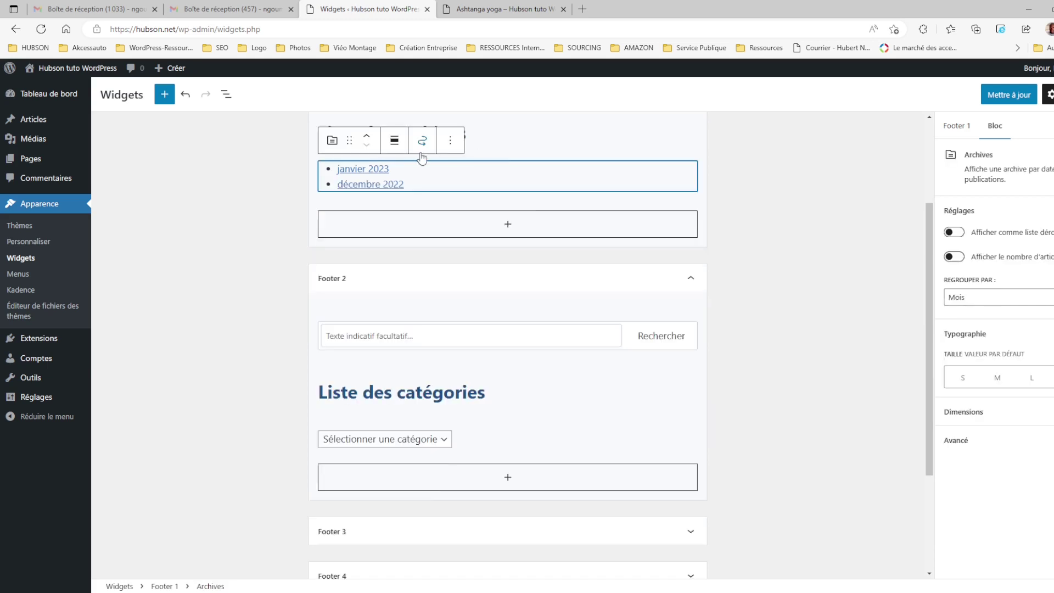
- Remove the archives list and the "Liste des archives" heading from Footer 1
left_click(449, 142)
left_click(497, 344)
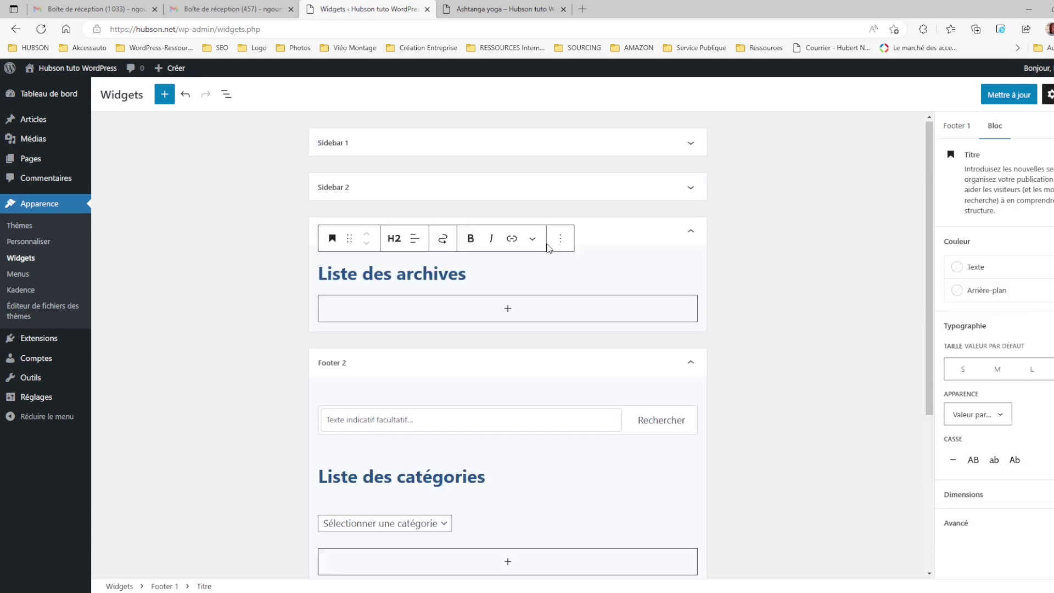
left_click(560, 238)
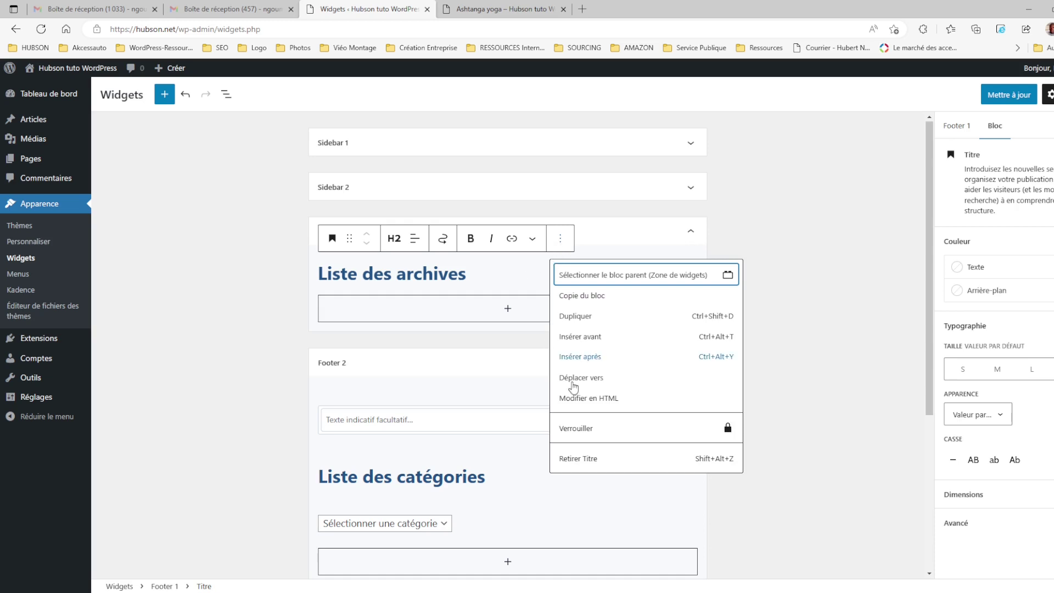
left_click(582, 459)
- Try an HTML personnalisé widget in Sidebar 1 containing "<p> Je suis un paragraphe </p>", and remove it
left_click(167, 99)
left_click_drag(284, 240, 287, 394)
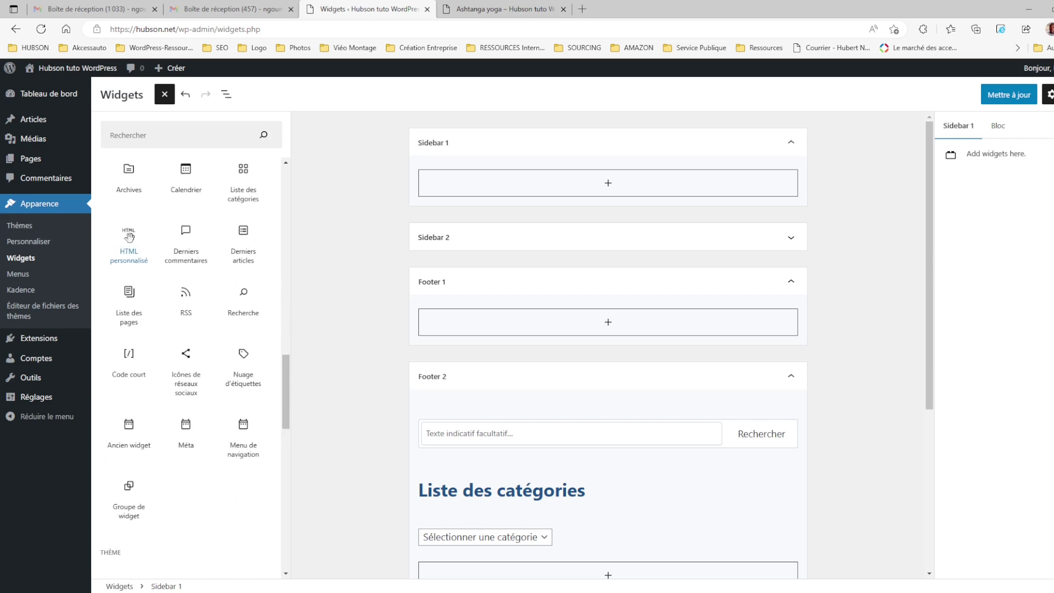
left_click(130, 237)
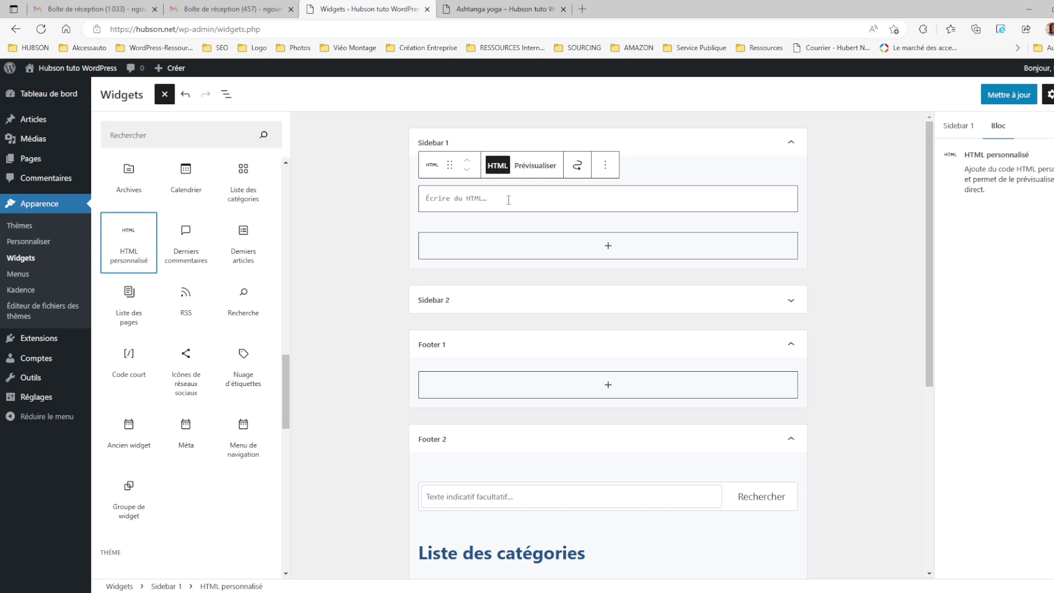
left_click(509, 199)
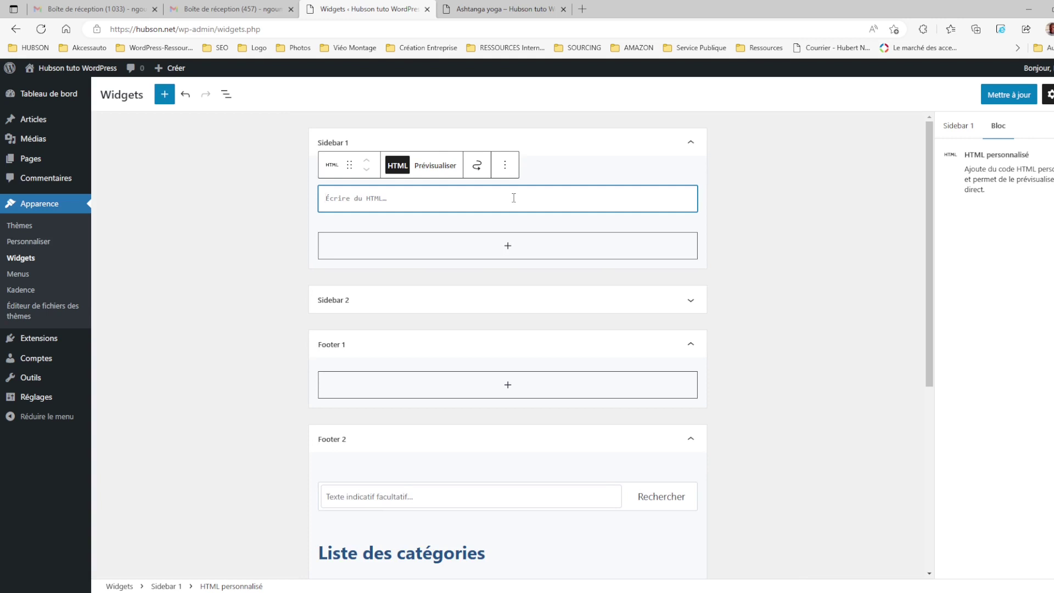
type("<p> Je suis un paragraphe </p>")
left_click(506, 172)
left_click(550, 390)
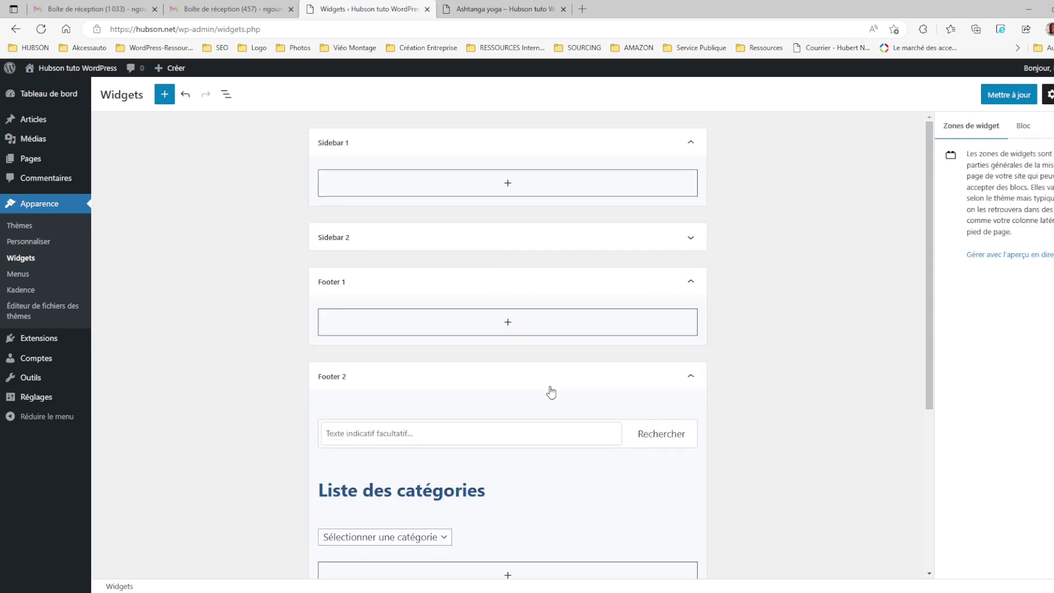
- Try the Derniers commentaires widget in Sidebar 1 with the avatar and the excerpt hidden
left_click(164, 94)
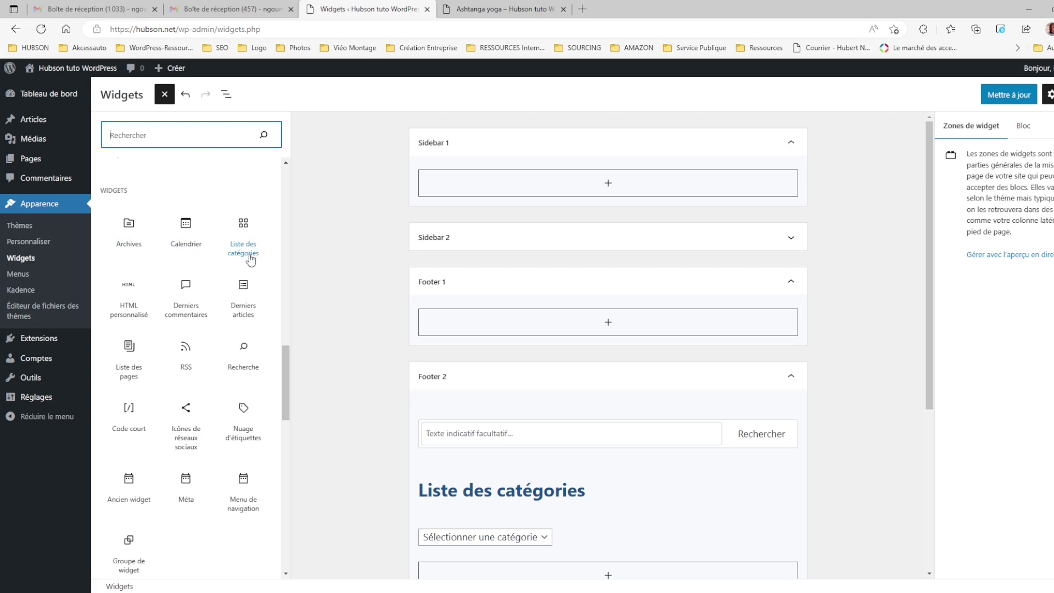
left_click(187, 292)
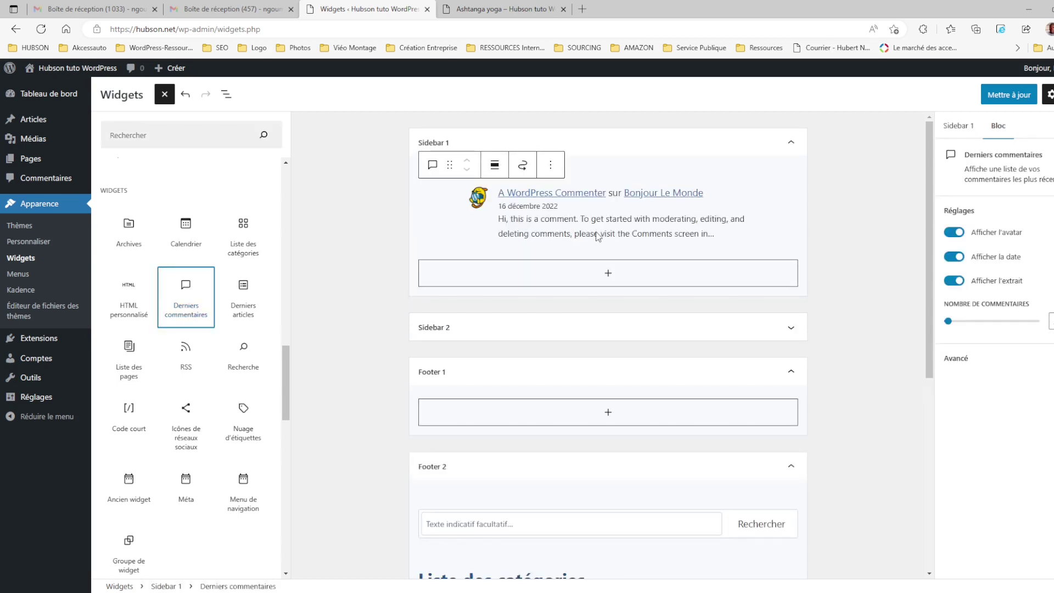
left_click(951, 233)
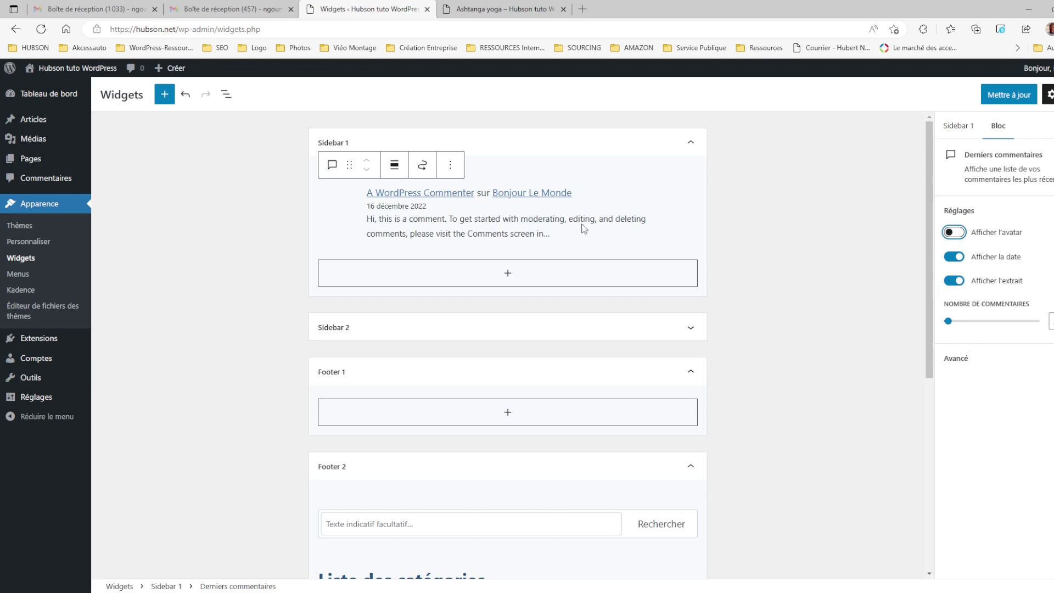
left_click(953, 280)
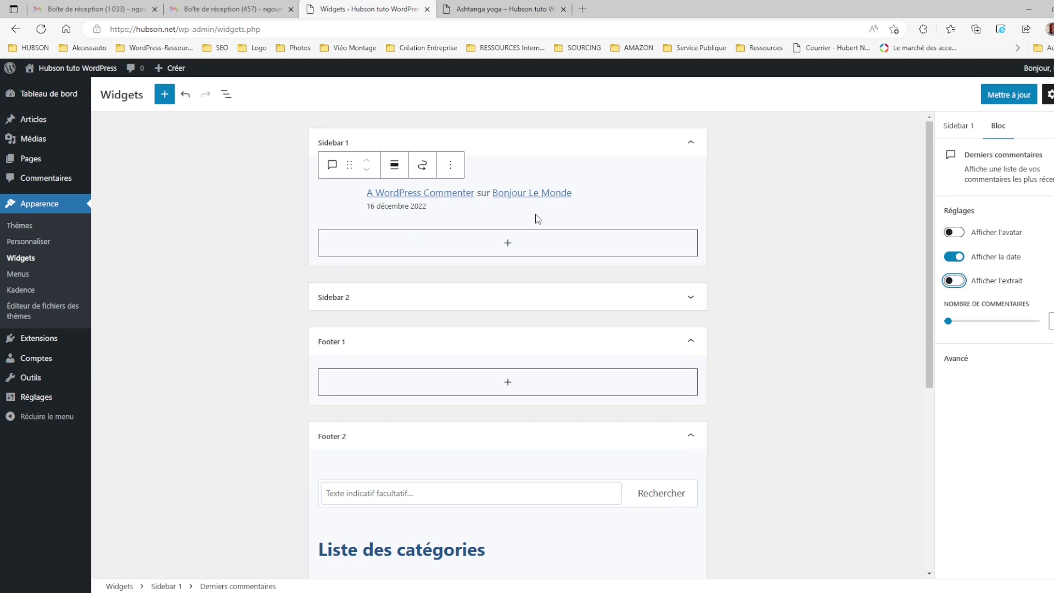
- Try the Liste des pages widget in Sidebar 1 and undo its insertion
left_click(164, 93)
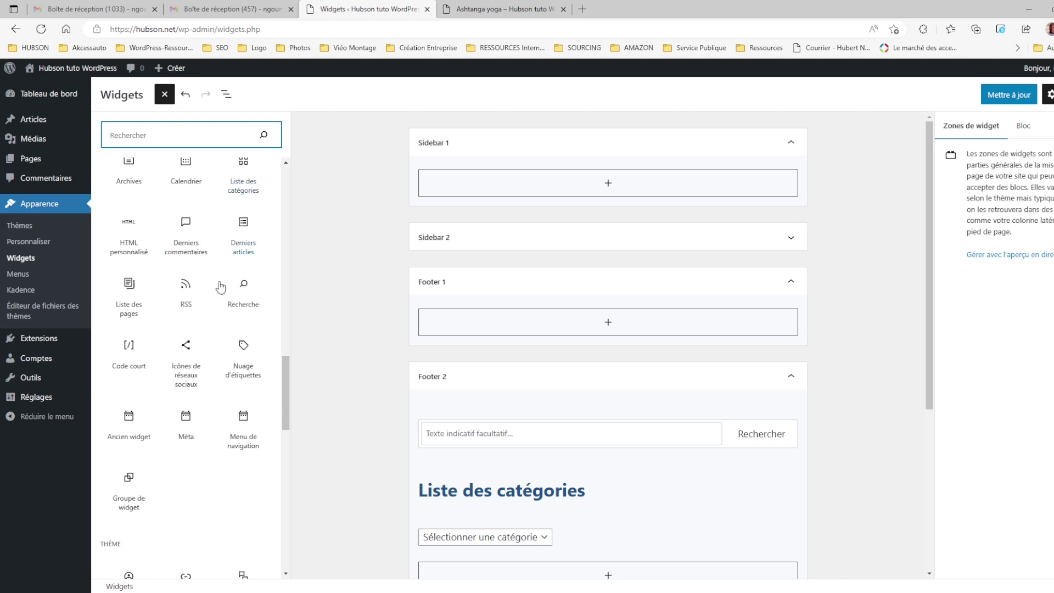
left_click(132, 311)
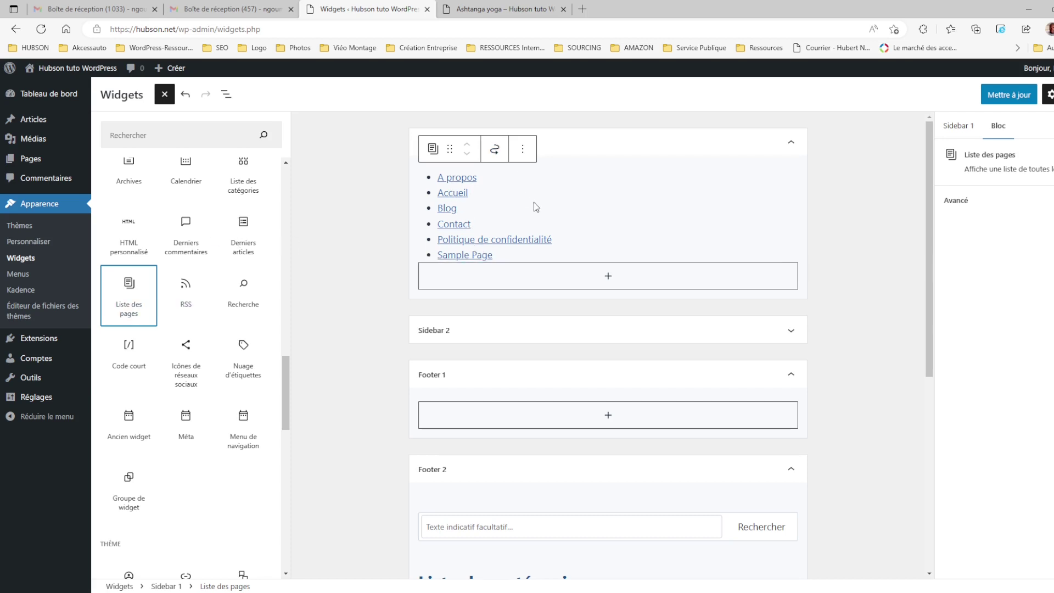
key("ctrl+z")
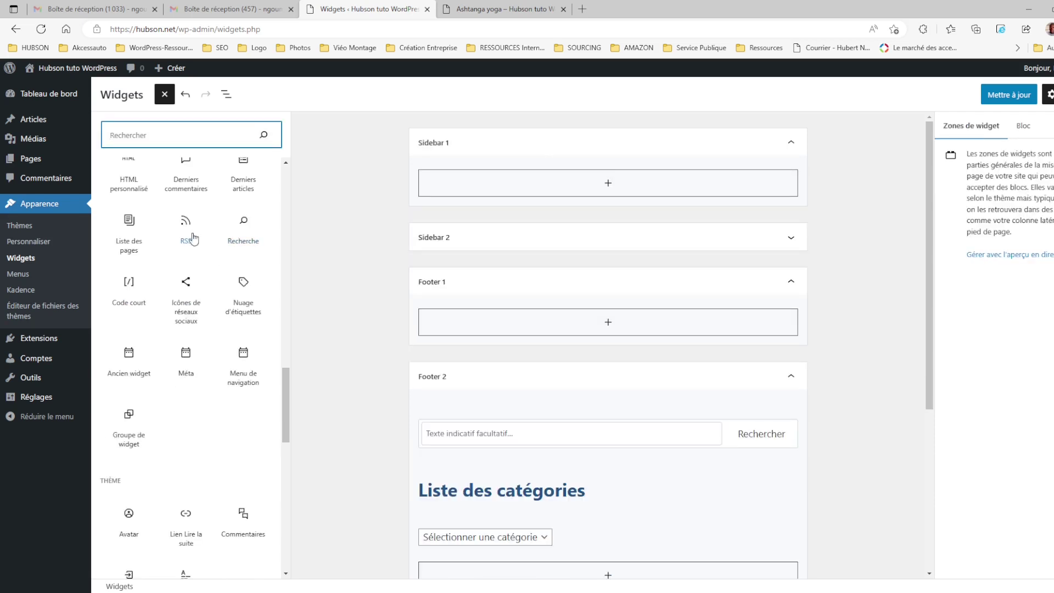
- Look through the block library, examining the remaining widgets such as social icons, tag cloud, Méta and navigation menu
scroll(189, 176, "up", 10)
scroll(207, 252, "down", 5)
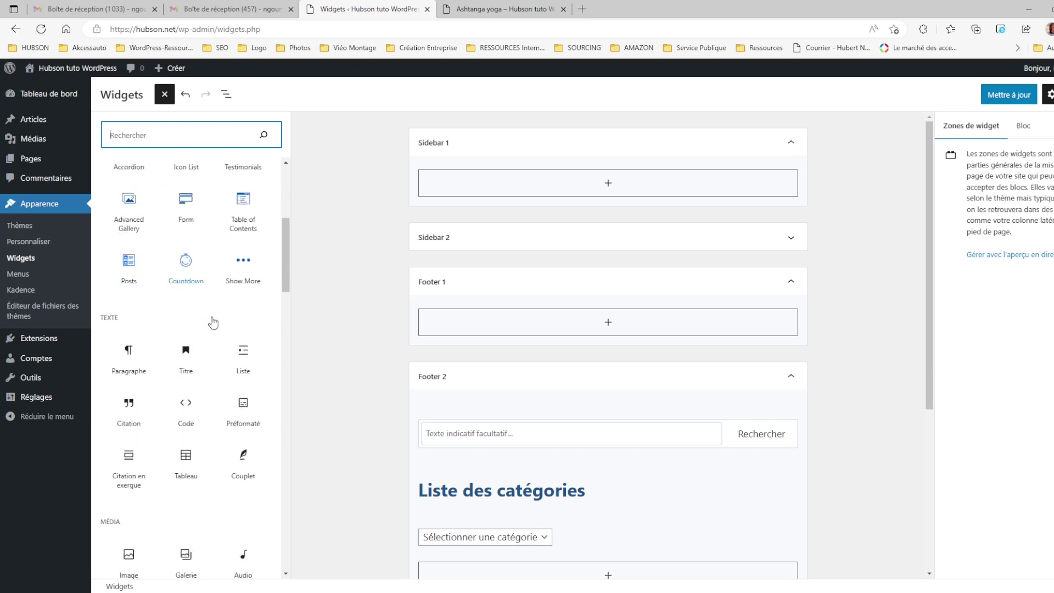
scroll(213, 323, "down", 5)
scroll(214, 322, "down", 4)
scroll(214, 321, "down", 5)
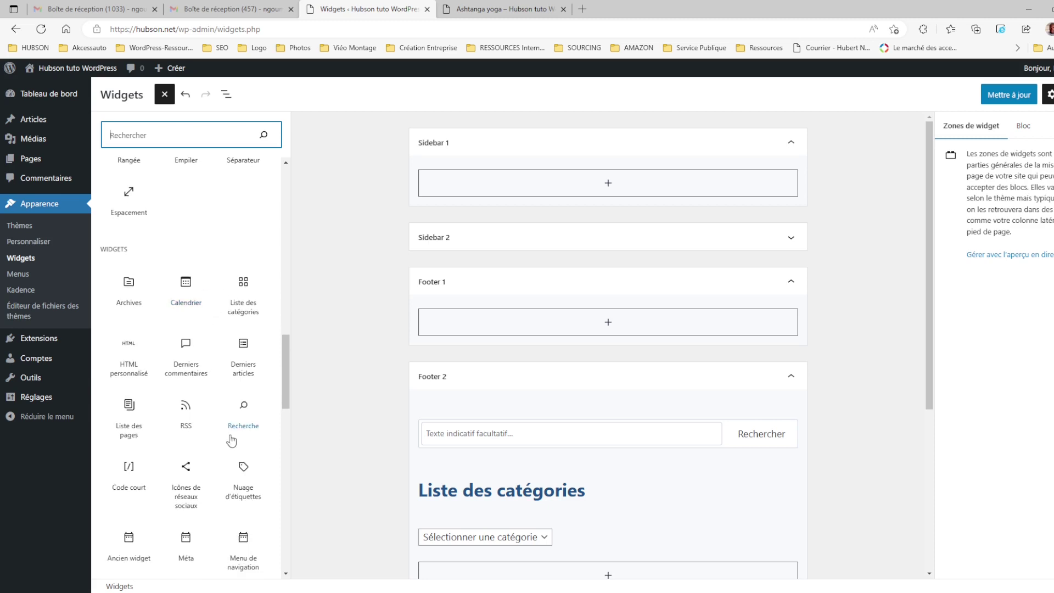
scroll(231, 439, "down", 2)
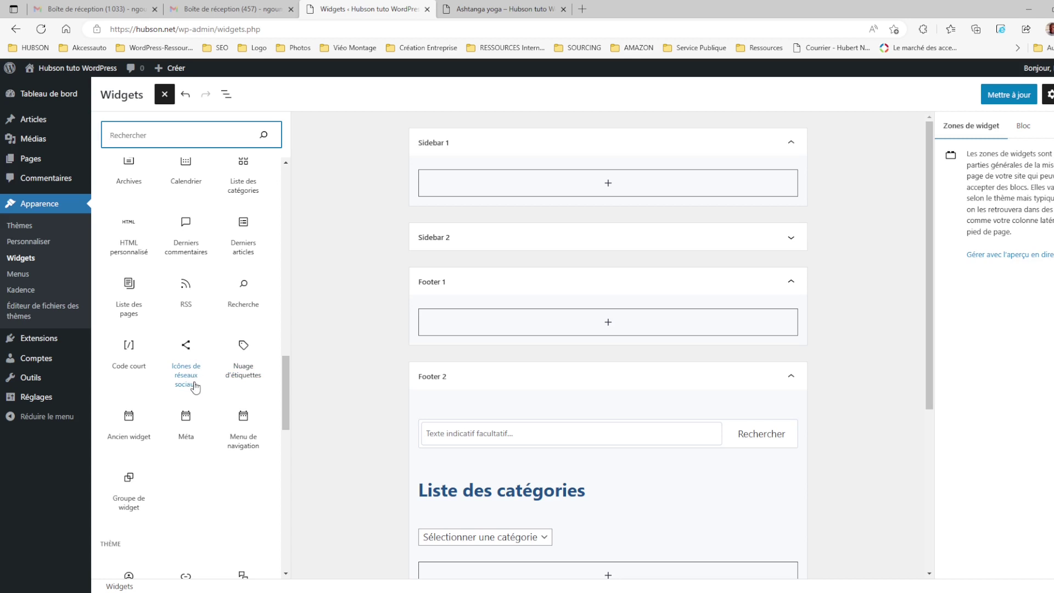
scroll(197, 374, "down", 2)
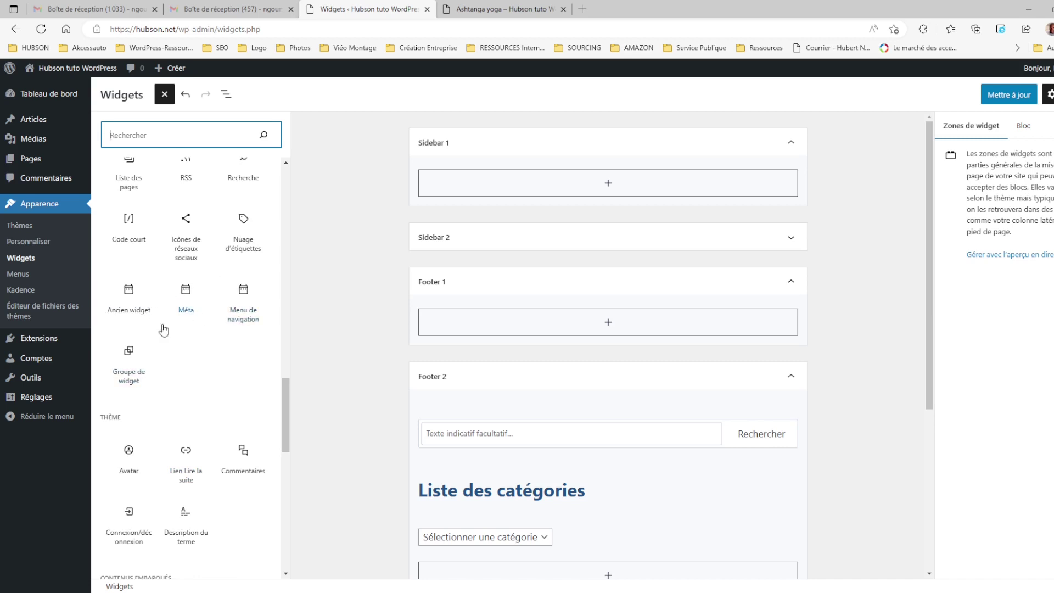
left_click(164, 96)
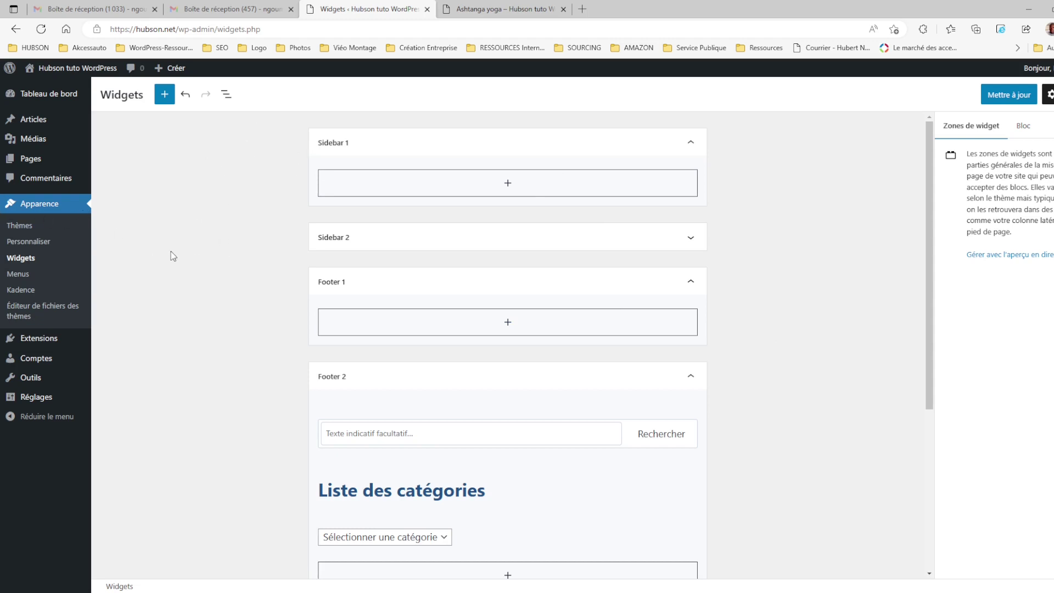
- Go to the live site's home page and open the footer settings in its theme customizer
left_click(495, 13)
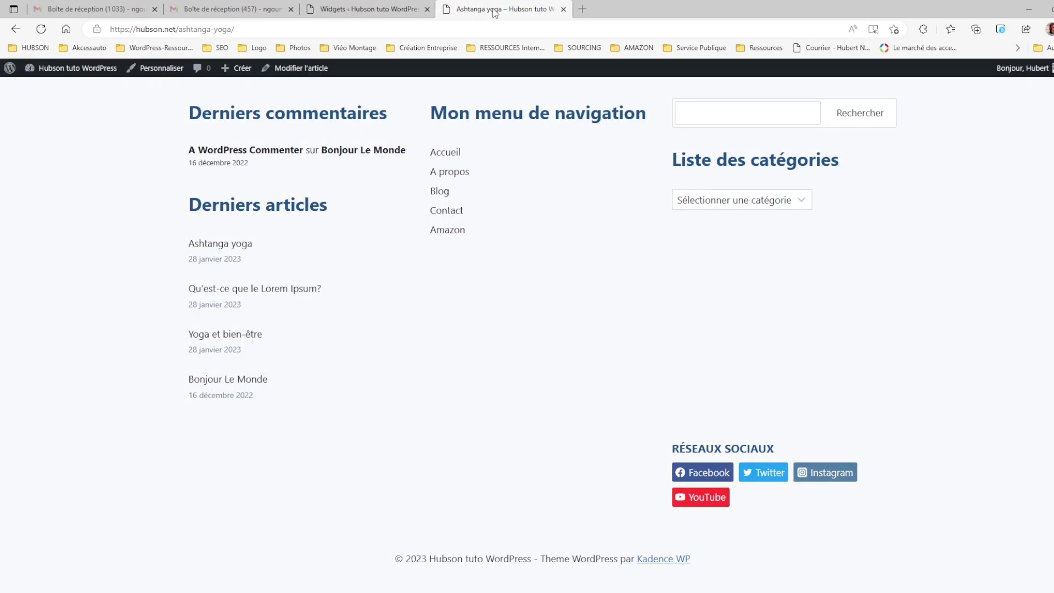
scroll(628, 104, "up", 15)
left_click(628, 104)
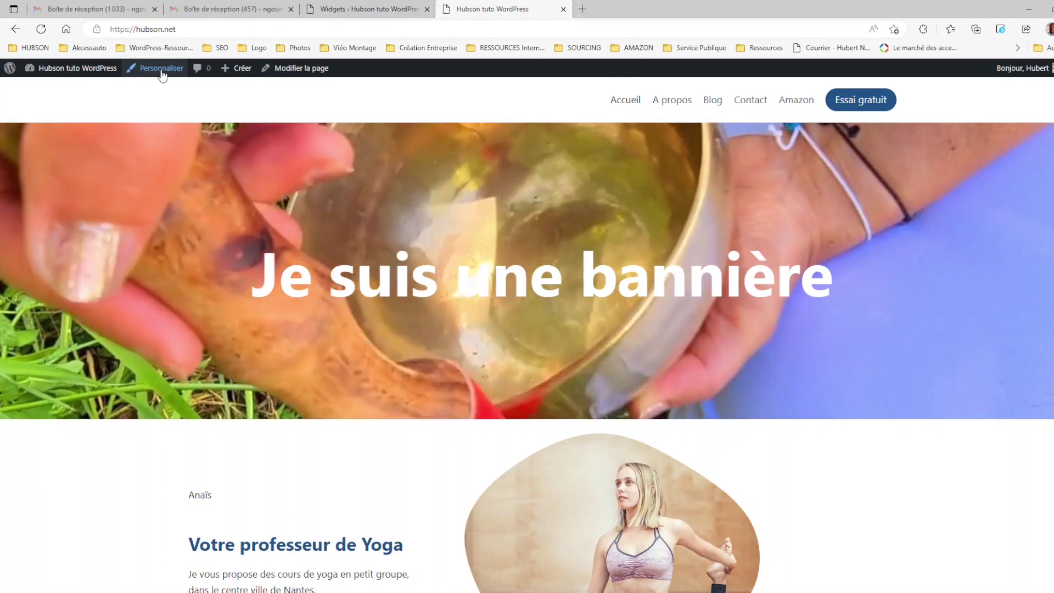
left_click(162, 73)
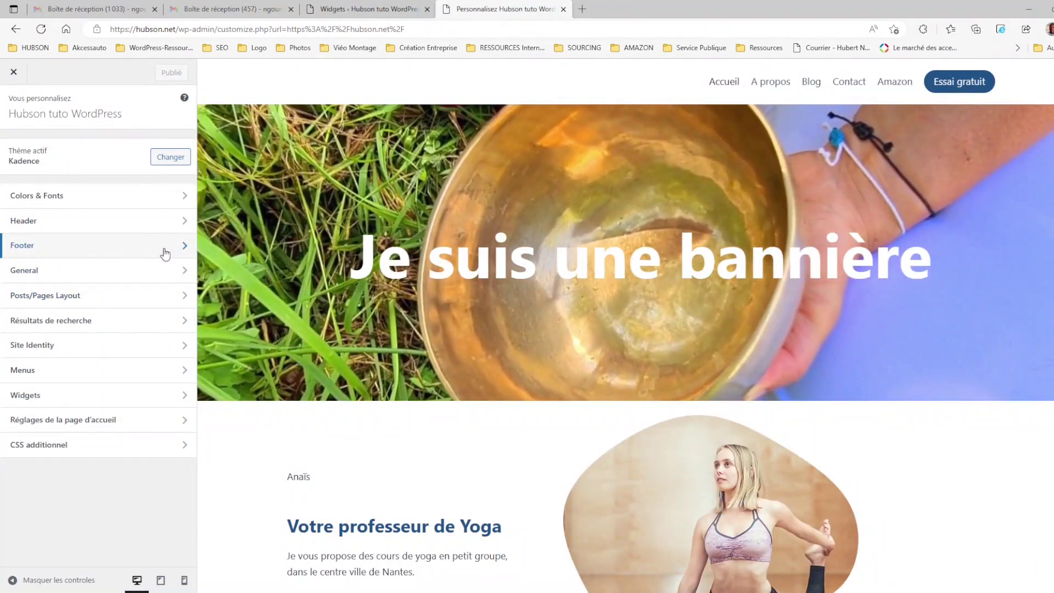
left_click(165, 254)
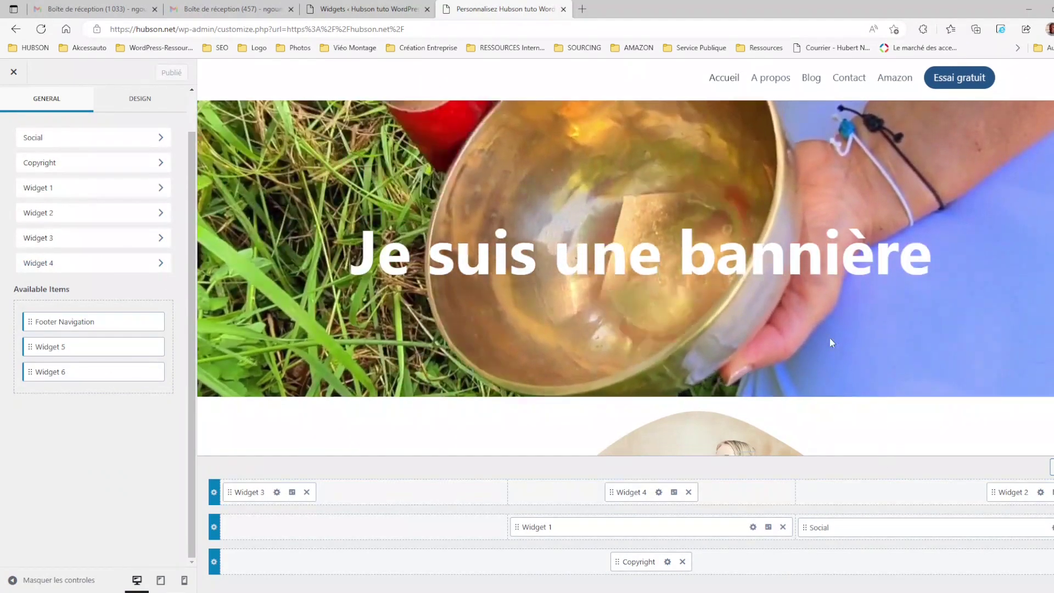
- Add TikTok to the social networks in the footer's Social element and return to the footer settings
scroll(831, 343, "down", 20)
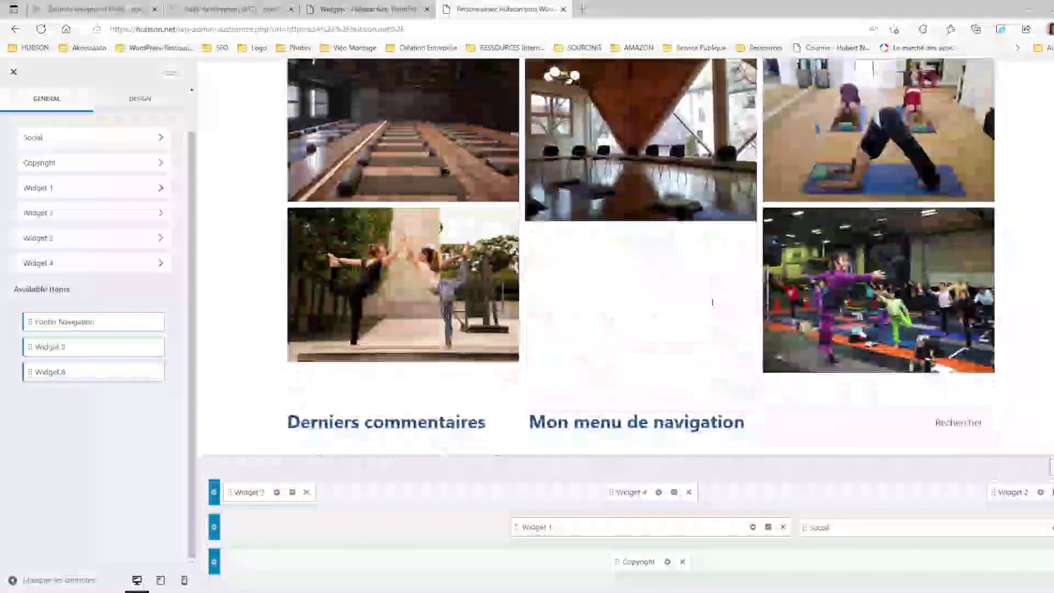
scroll(712, 303, "down", 5)
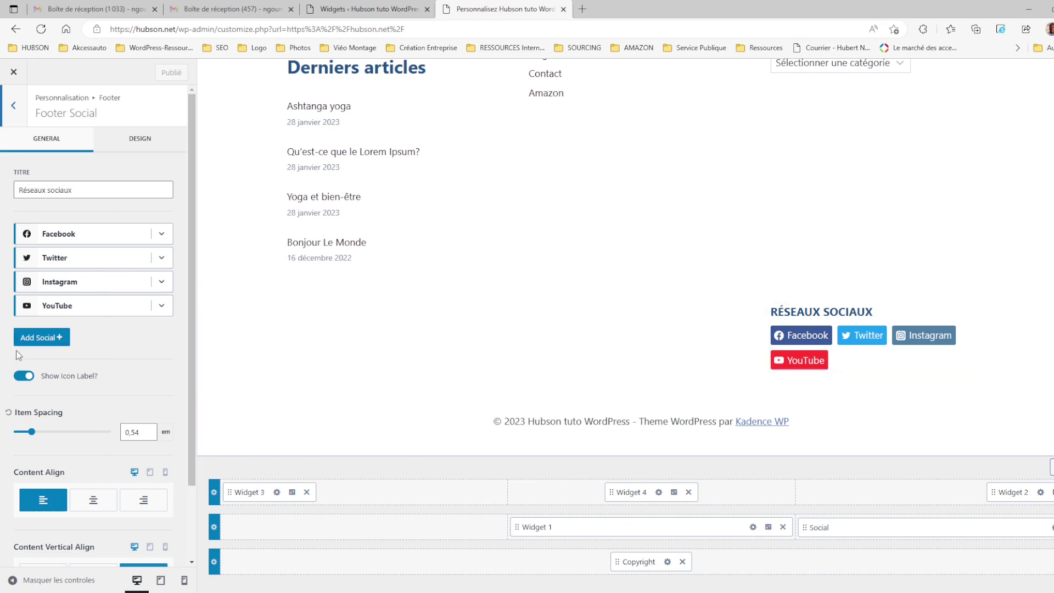
left_click(44, 341)
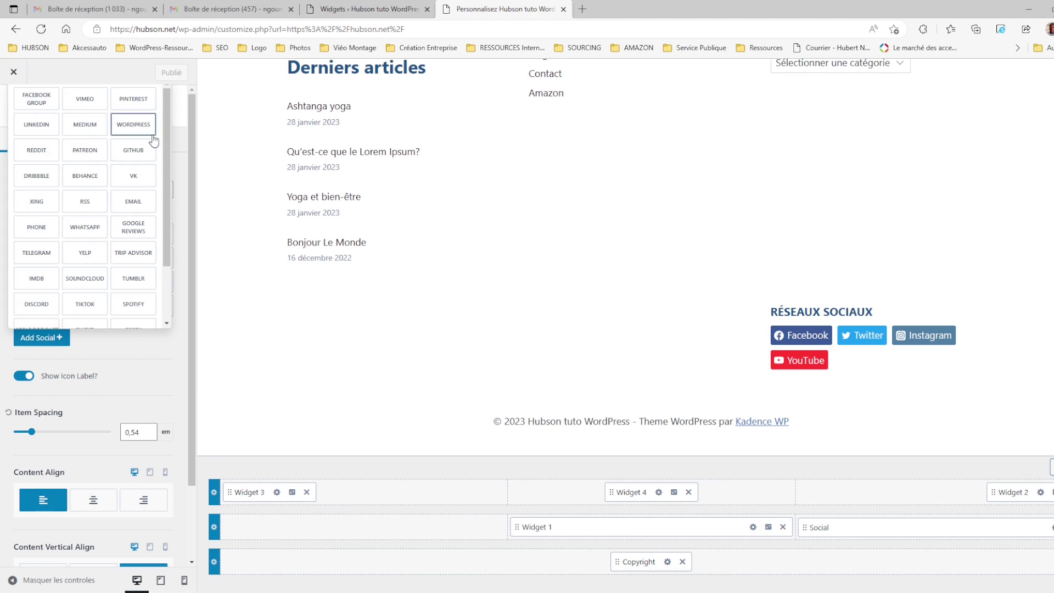
scroll(165, 175, "down", 2)
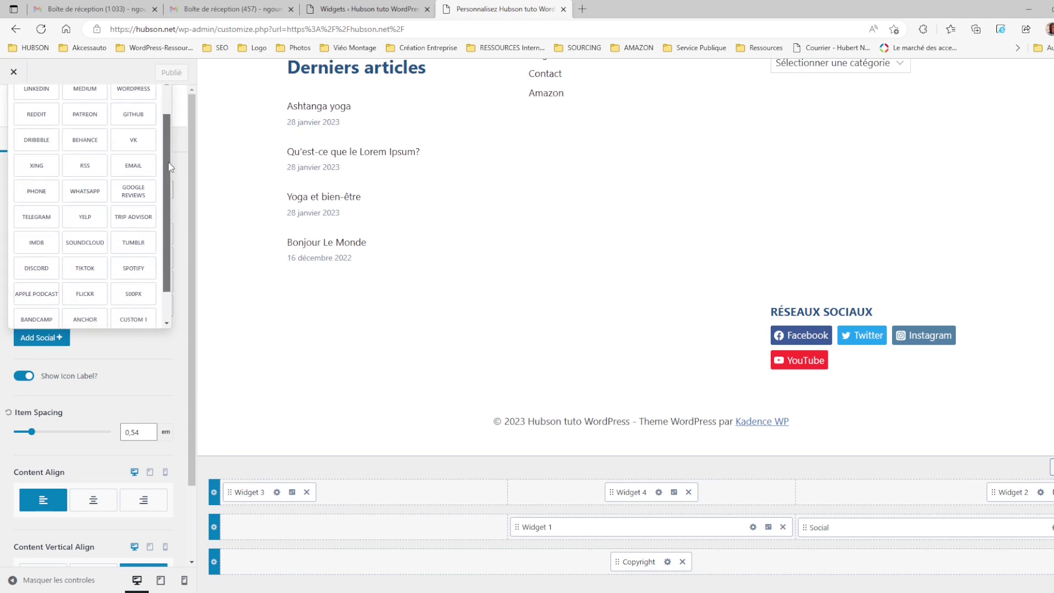
left_click(85, 269)
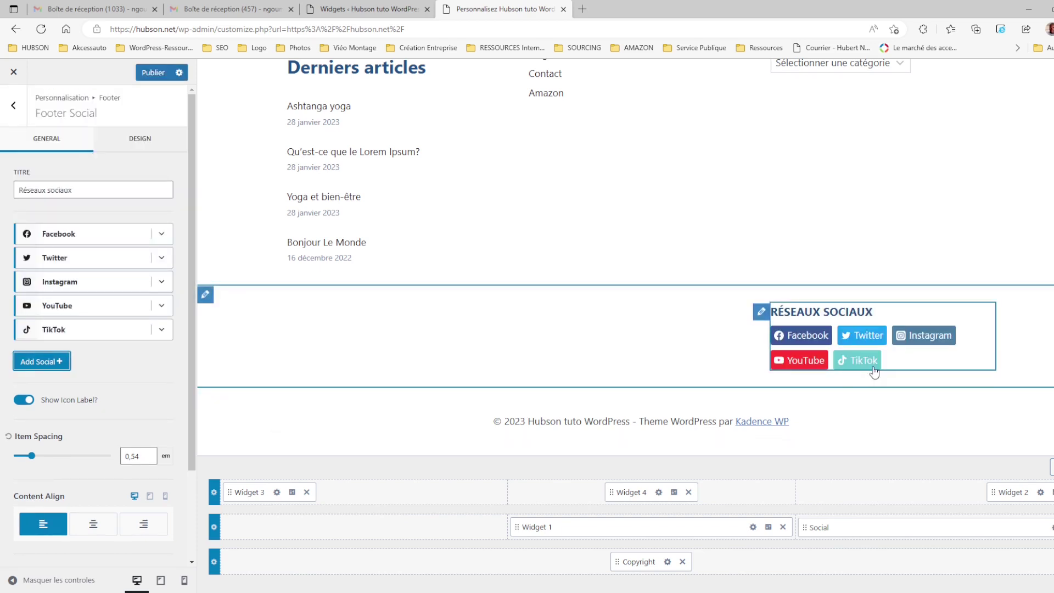
left_click(14, 106)
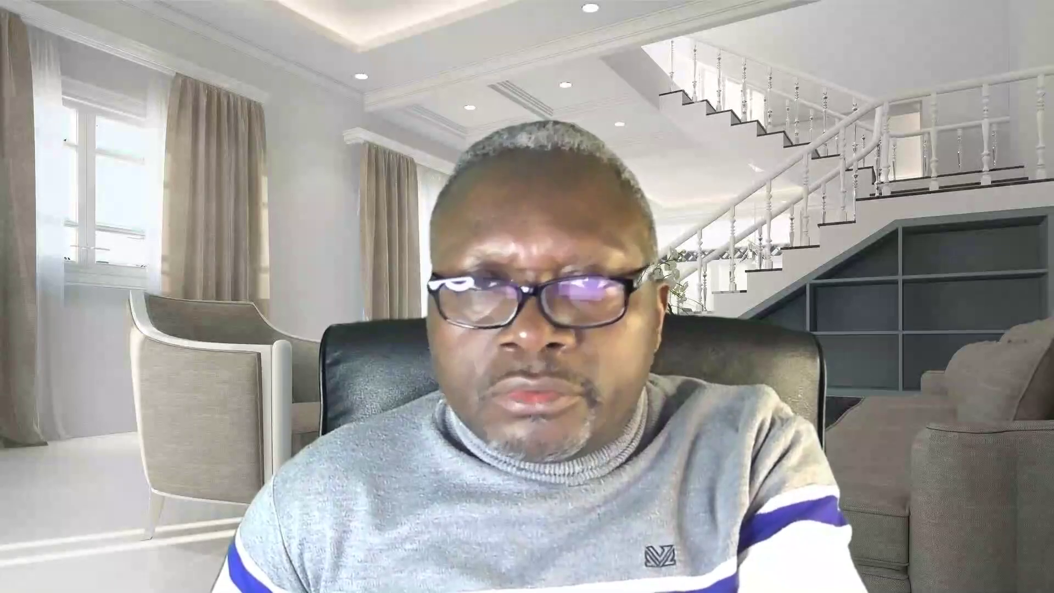